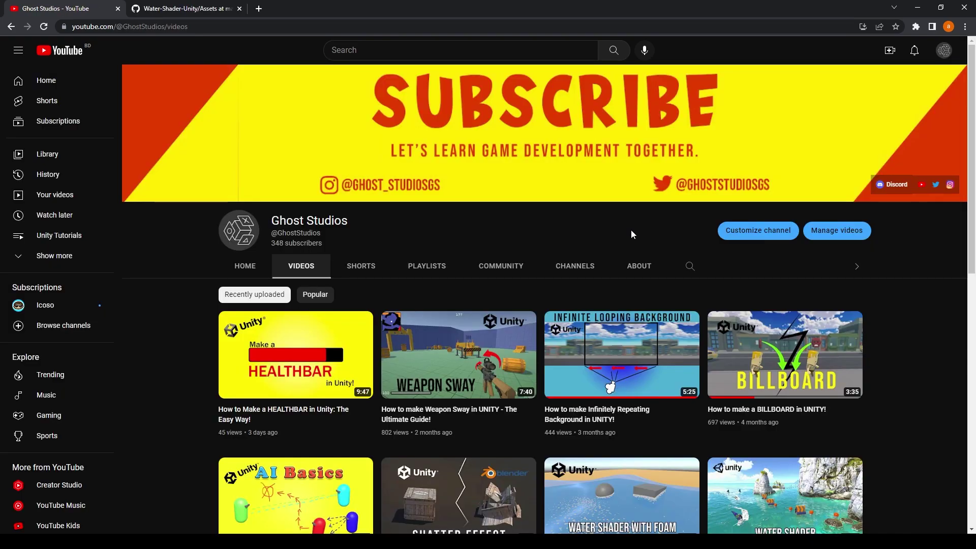
# Scroll the channel's uploads down to the 'How to make a Water Shader In Unity with URP!' video.
pyautogui.scroll(-3, 630, 230)
pyautogui.scroll(-3, 631, 234)
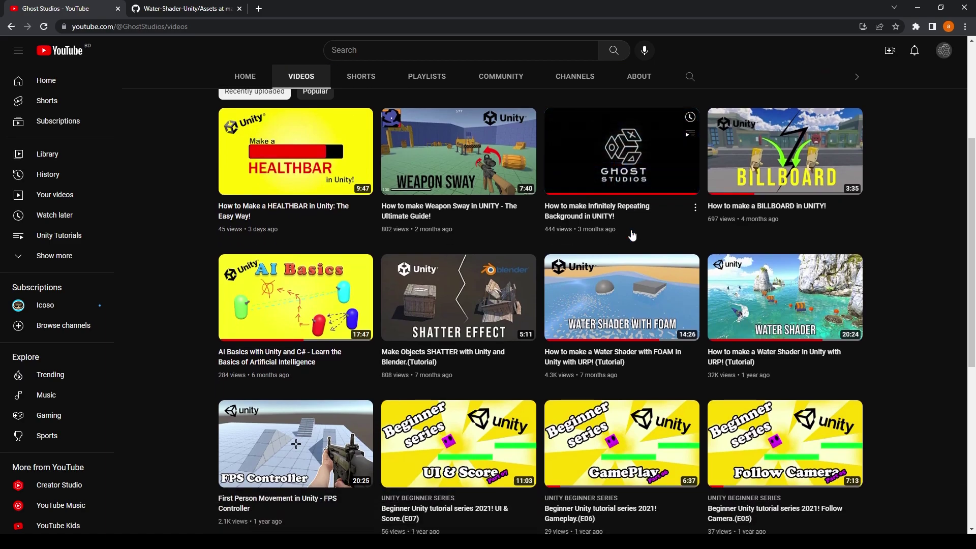
pyautogui.scroll(-3, 633, 234)
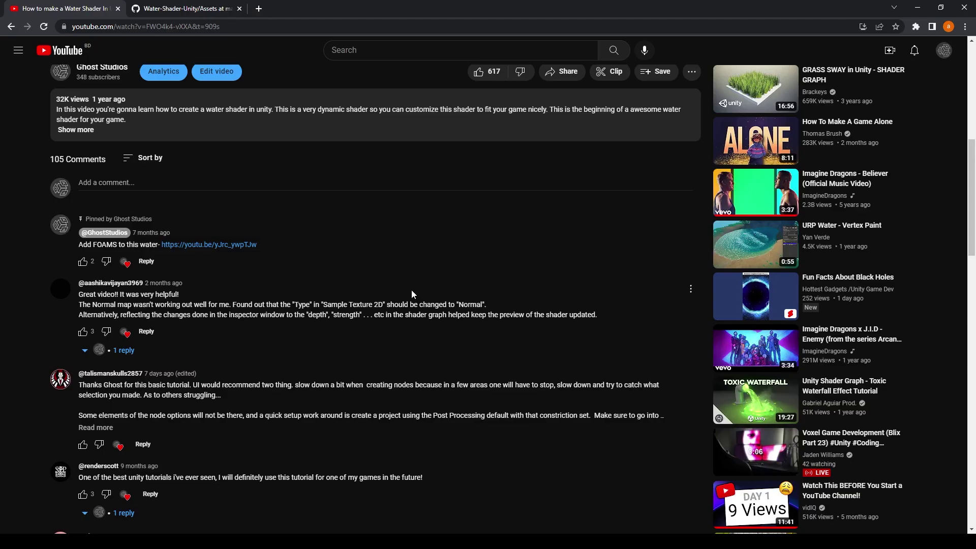
# Scroll down through the water shader tutorial's comments.
pyautogui.scroll(-3, 411, 291)
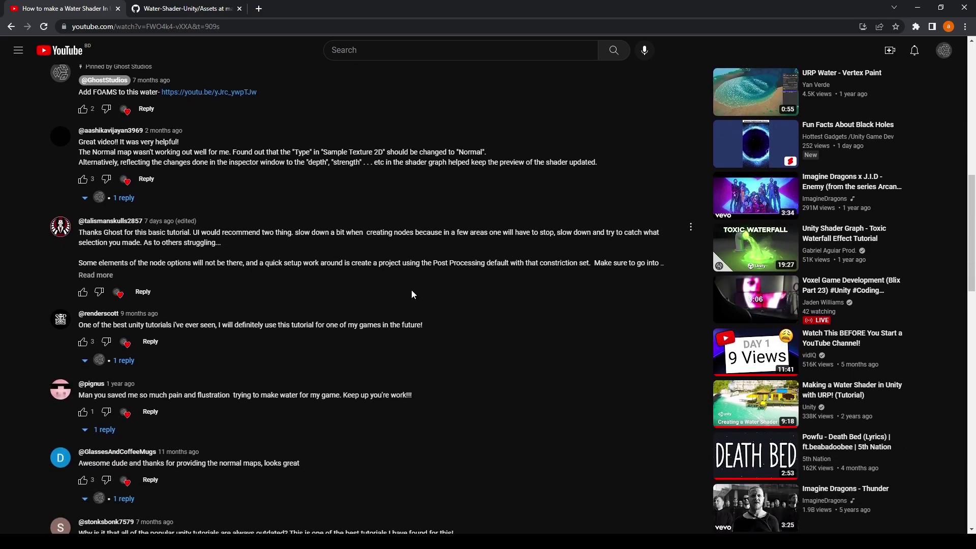
pyautogui.scroll(-3, 411, 290)
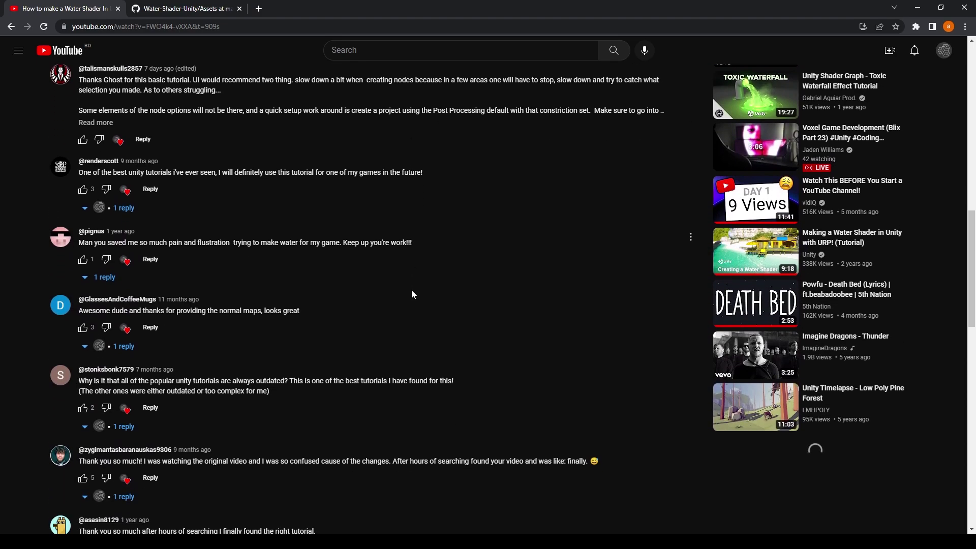
pyautogui.scroll(-3, 412, 294)
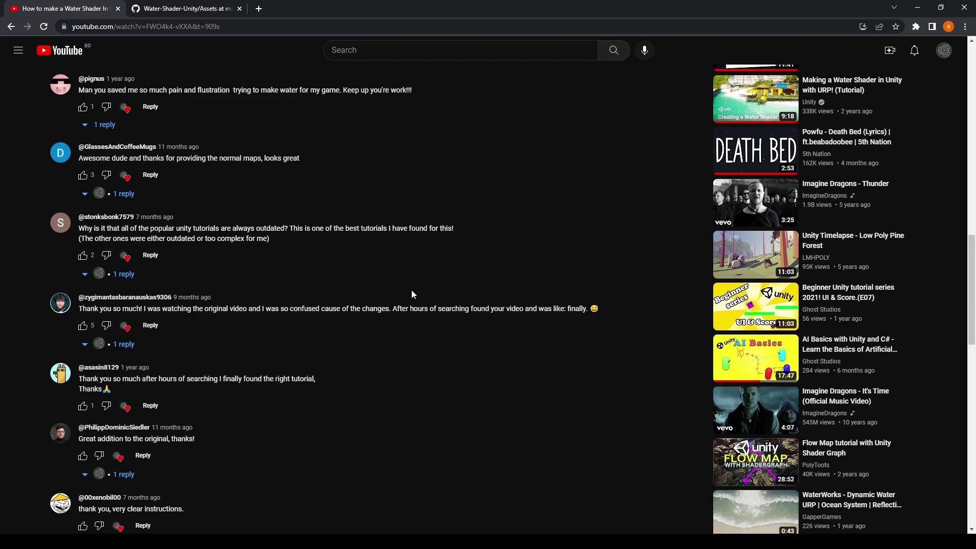
pyautogui.scroll(-2, 412, 293)
pyautogui.scroll(-1, 412, 293)
pyautogui.scroll(-3, 411, 294)
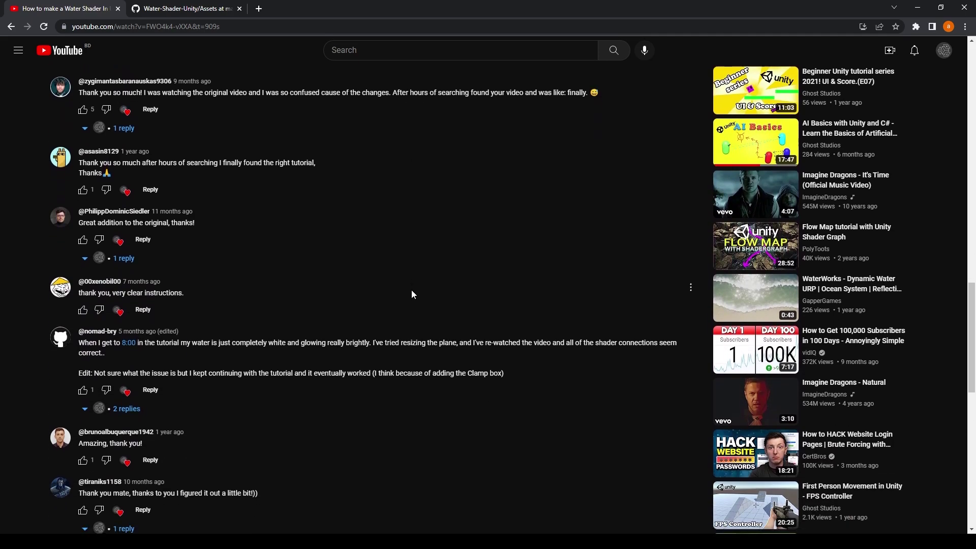
pyautogui.scroll(-3, 412, 292)
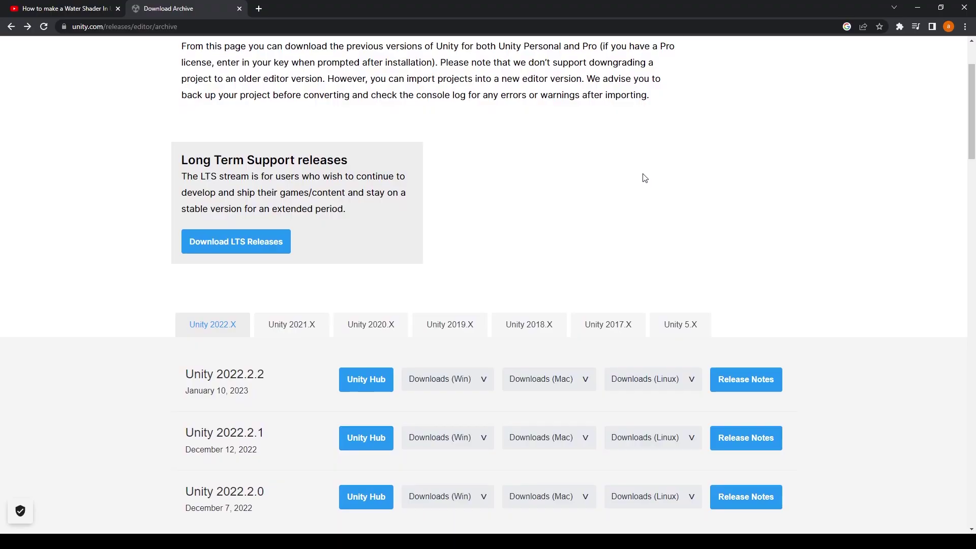
# Scroll through the Unity 2022.x editor releases in the Download Archive.
pyautogui.scroll(-3, 645, 179)
pyautogui.scroll(-3, 645, 177)
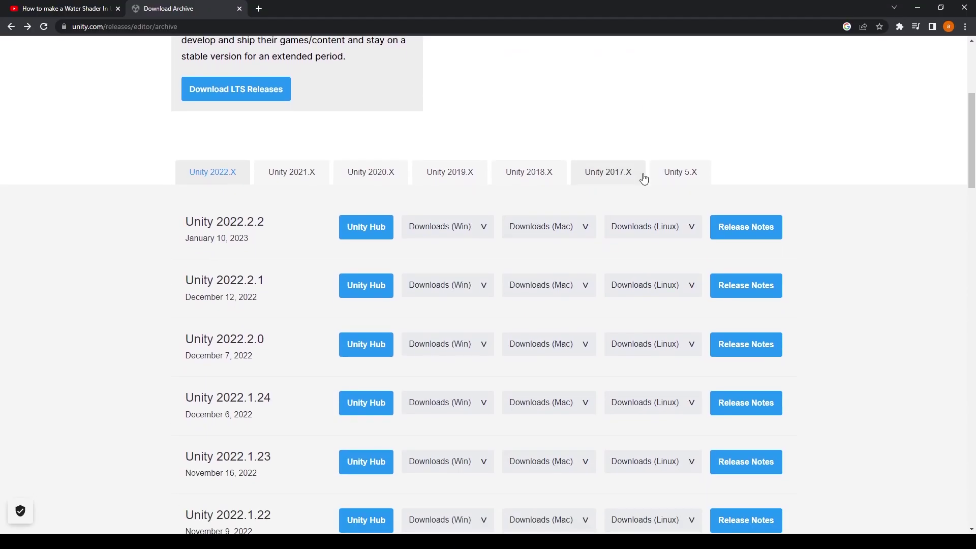
pyautogui.scroll(-3, 645, 178)
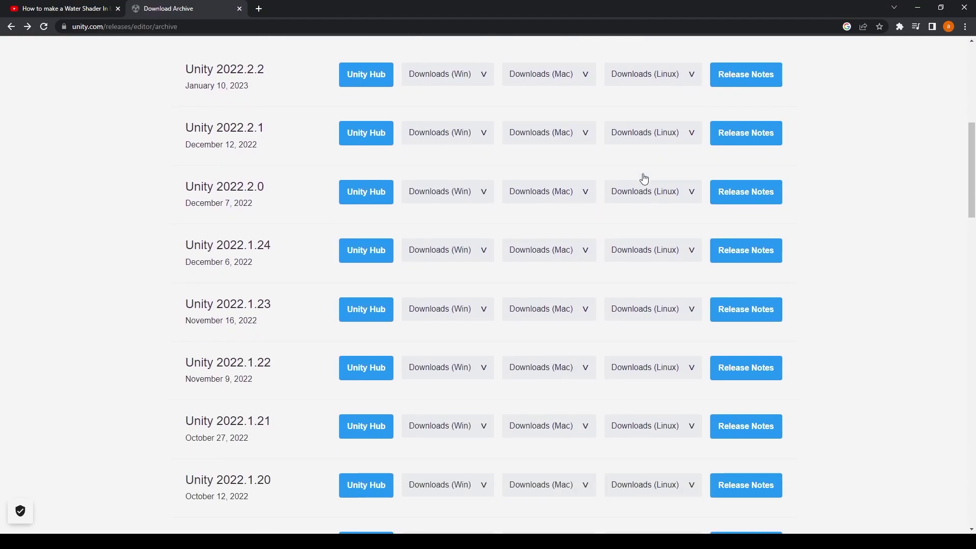
pyautogui.scroll(-2, 644, 175)
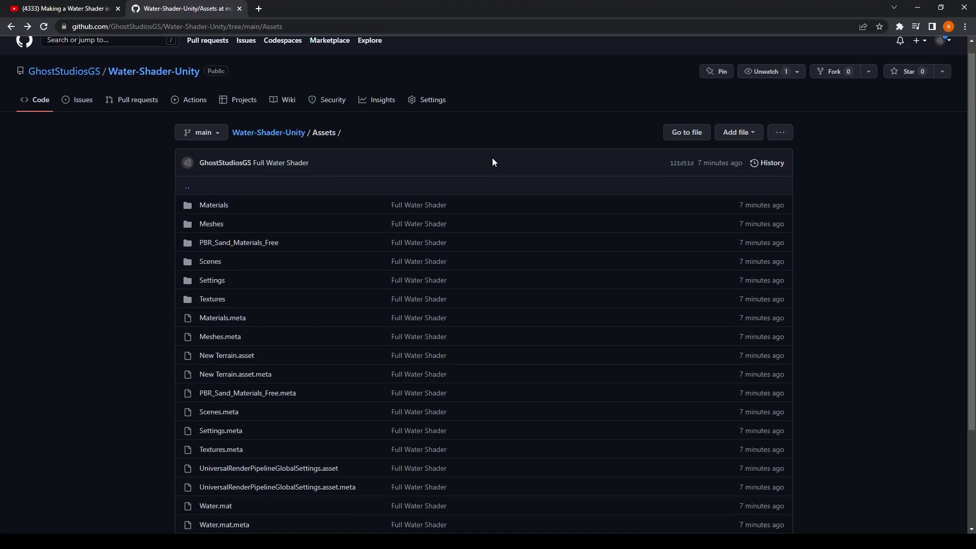
pyautogui.scroll(-3, 492, 158)
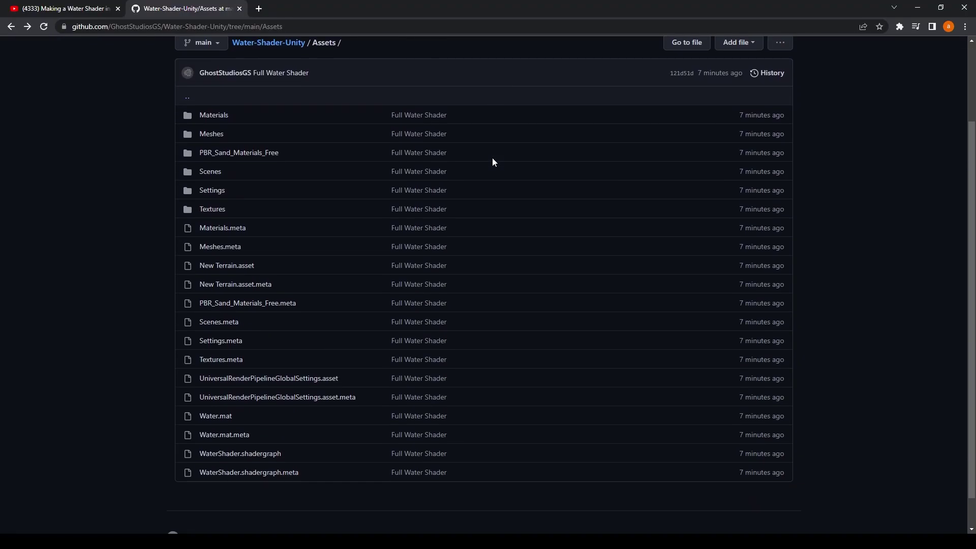
pyautogui.scroll(3, 490, 161)
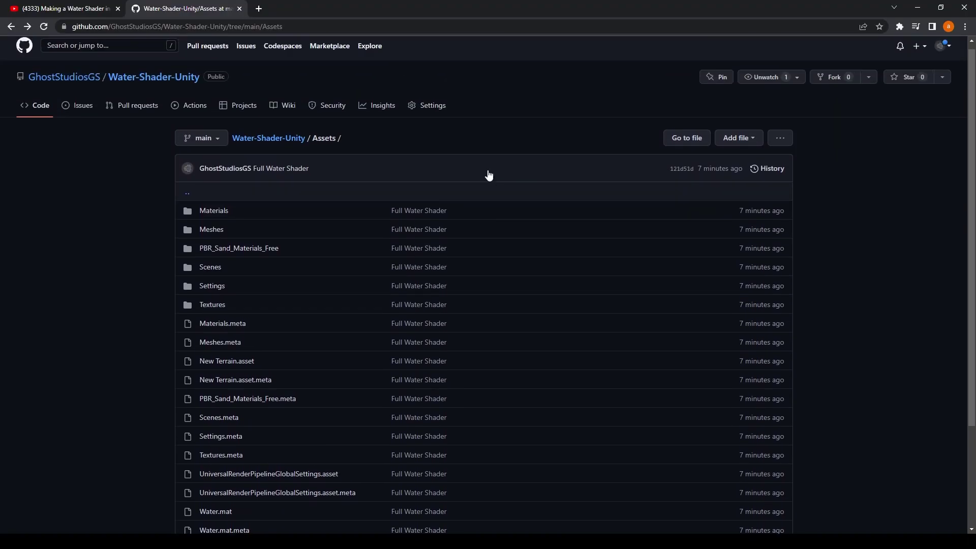
pyautogui.scroll(-2, 227, 231)
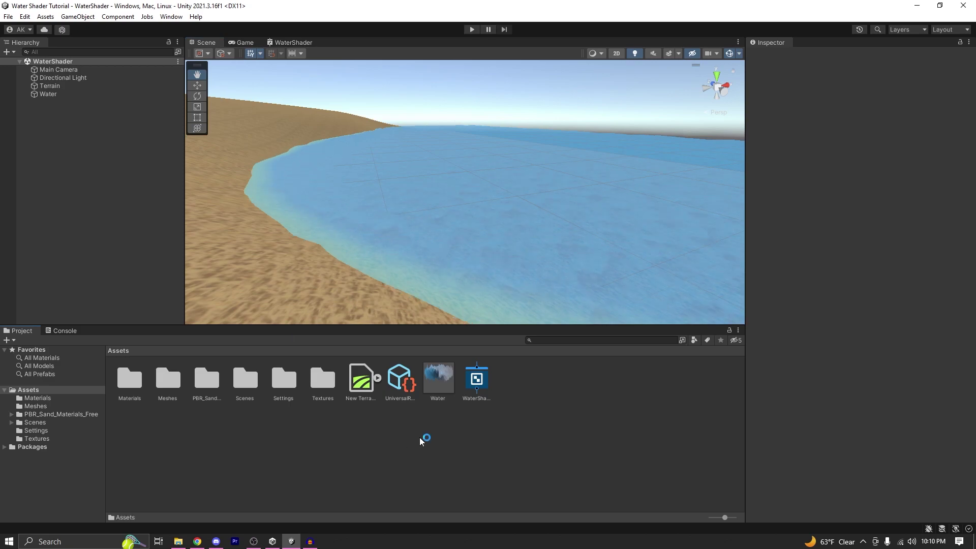
# Create a URP Unlit Shader Graph named 'Water' in the Assets folder.
pyautogui.rightClick(421, 437)
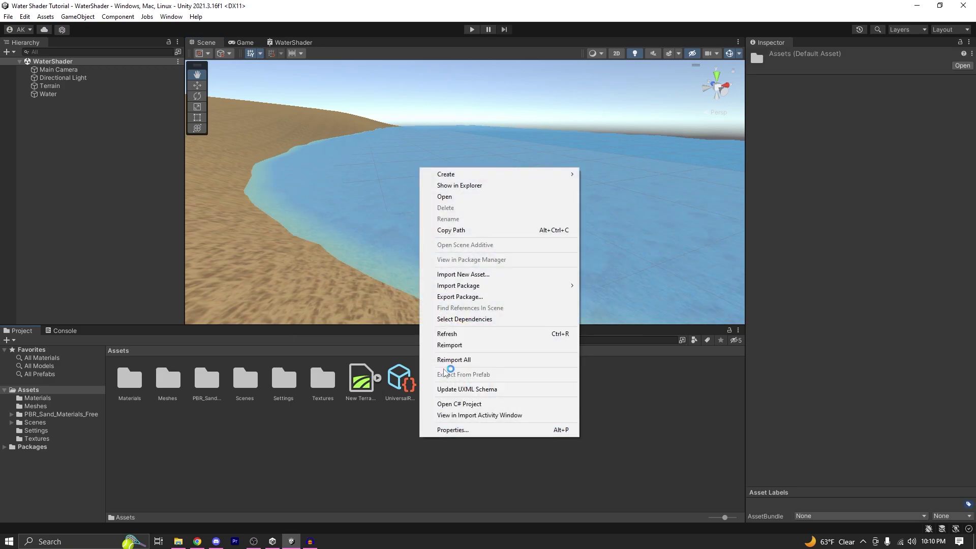
pyautogui.moveTo(506, 172)
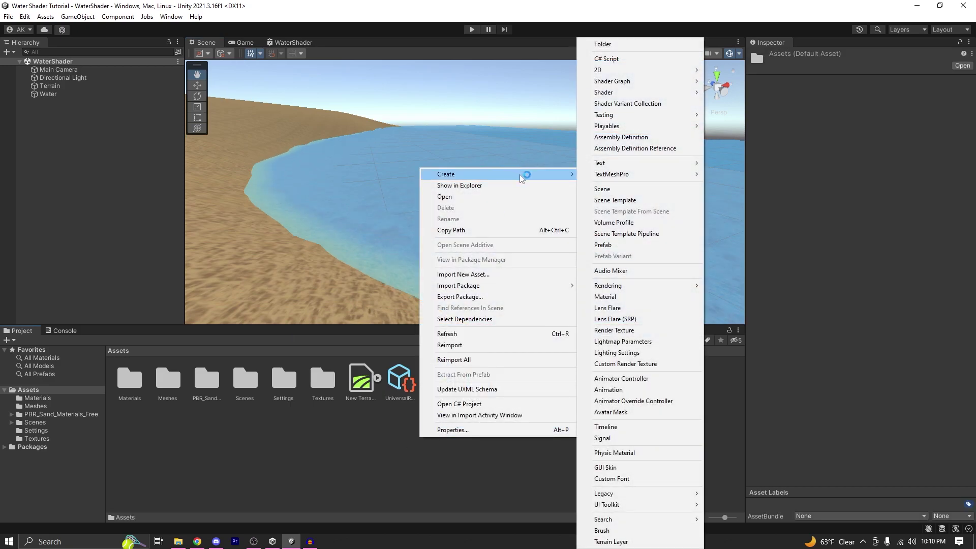
pyautogui.moveTo(657, 93)
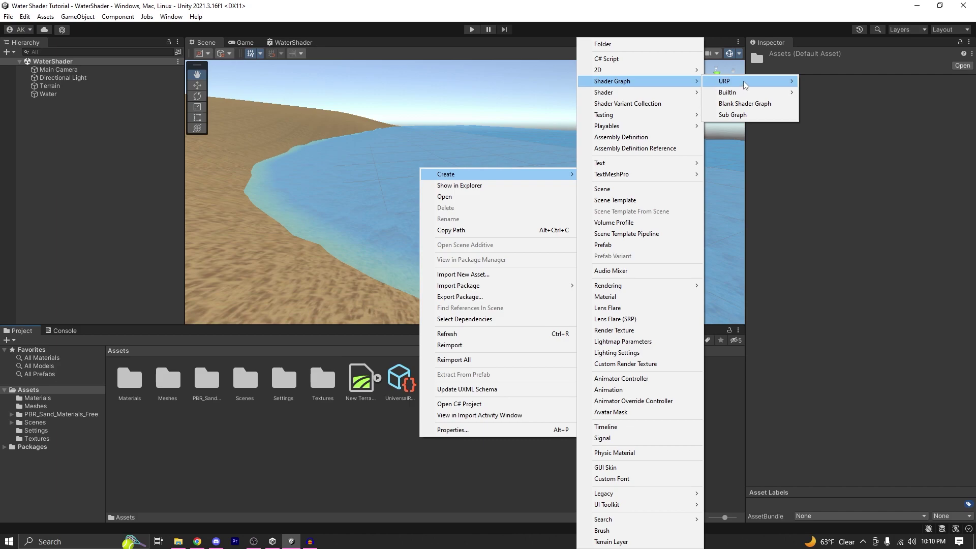
pyautogui.moveTo(746, 84)
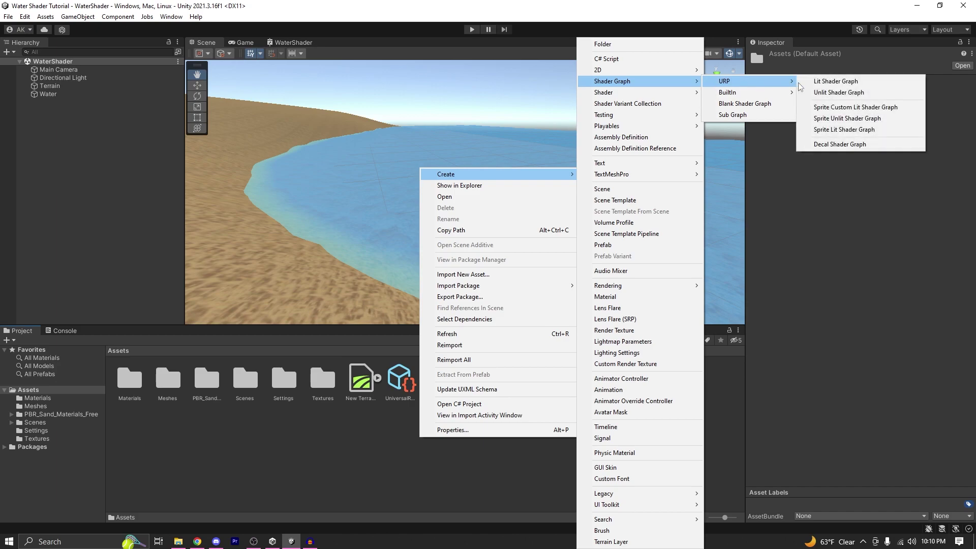
pyautogui.click(861, 92)
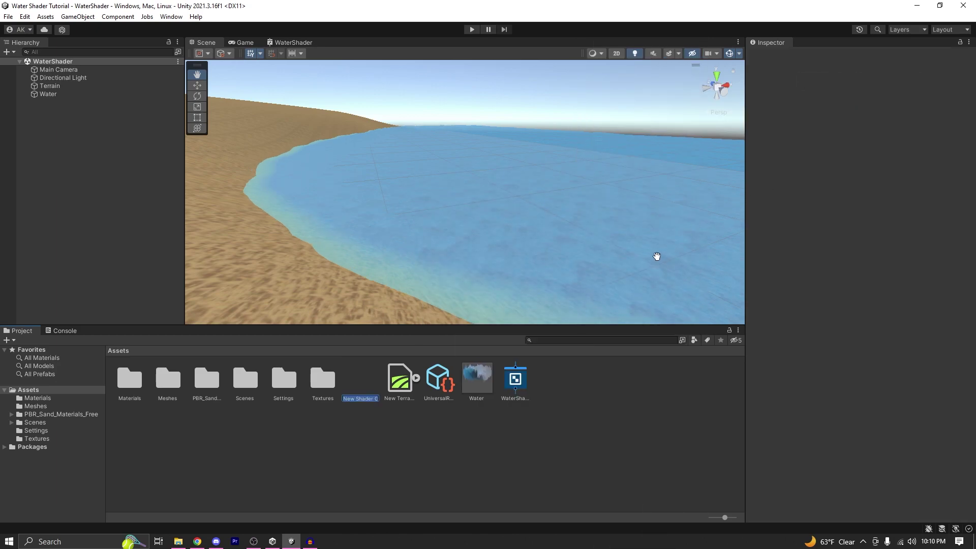
pyautogui.write('Water')
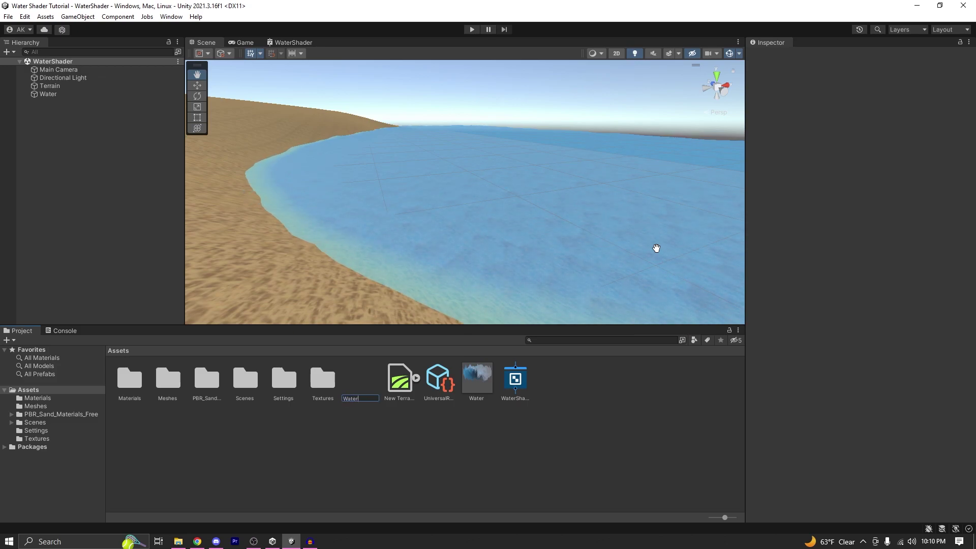
pyautogui.press('Return')
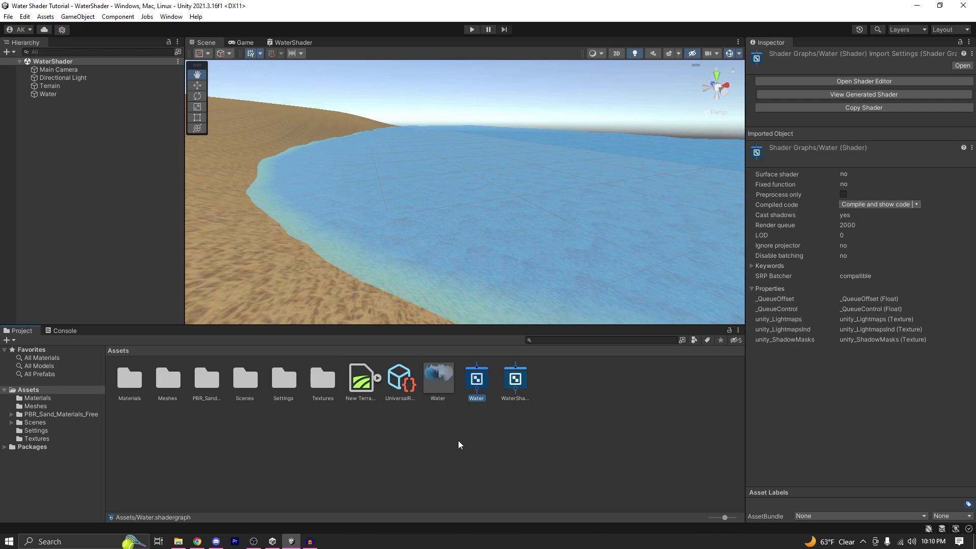
# Open the Water shader graph for editing and browse into the project's Settings folder.
pyautogui.doubleClick(474, 386)
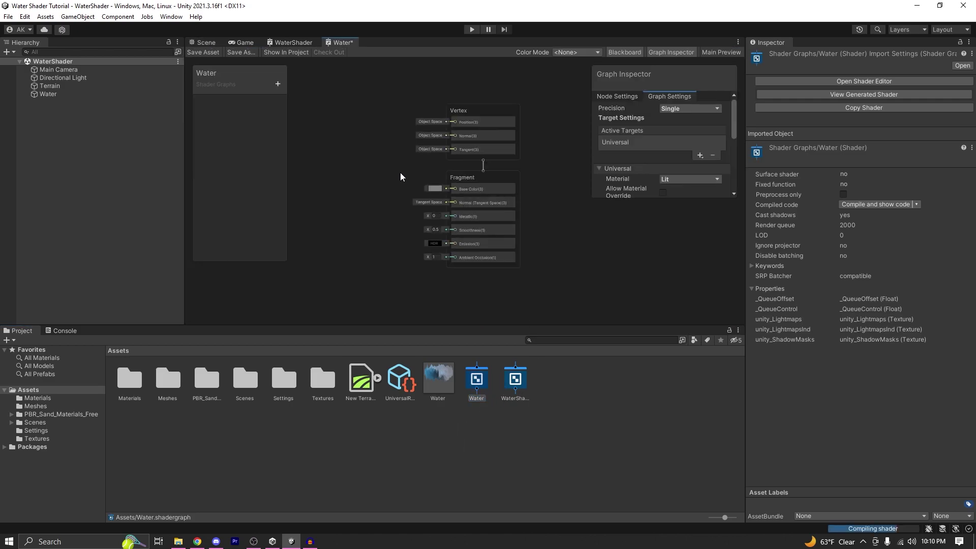
pyautogui.scroll(-2, 401, 172)
pyautogui.scroll(3, 425, 204)
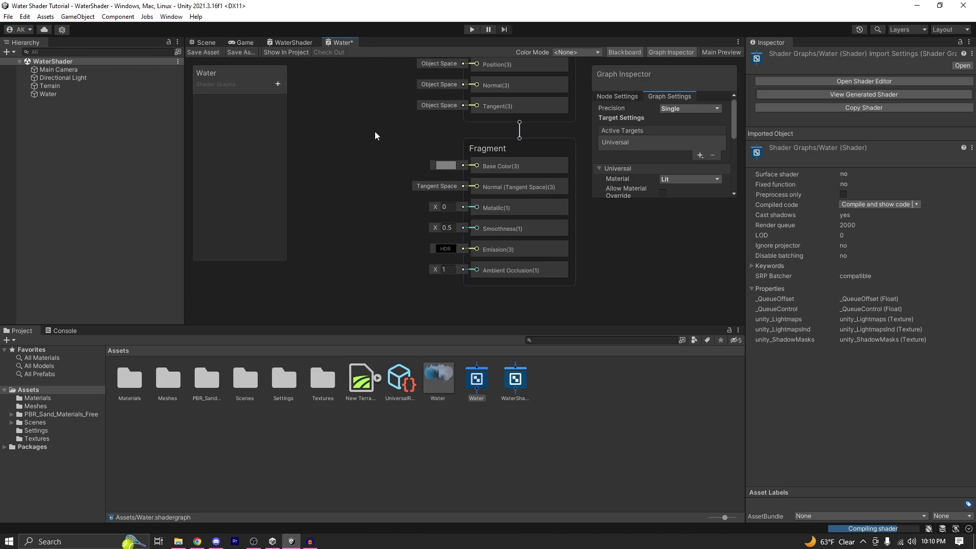
pyautogui.scroll(-1, 391, 173)
pyautogui.doubleClick(283, 379)
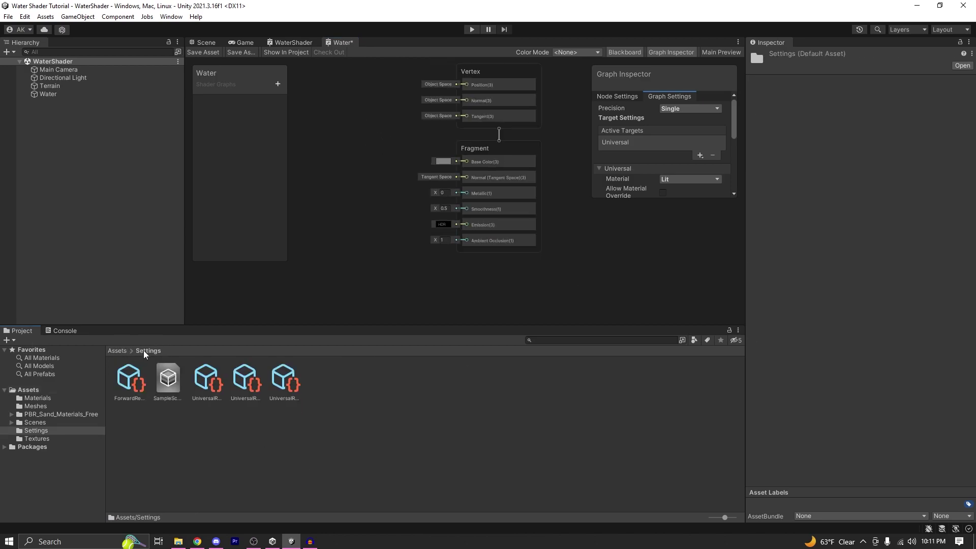
# Inspect the High, Low and Medium Quality UniversalRP assets' Depth and Opaque Texture settings.
pyautogui.click(212, 385)
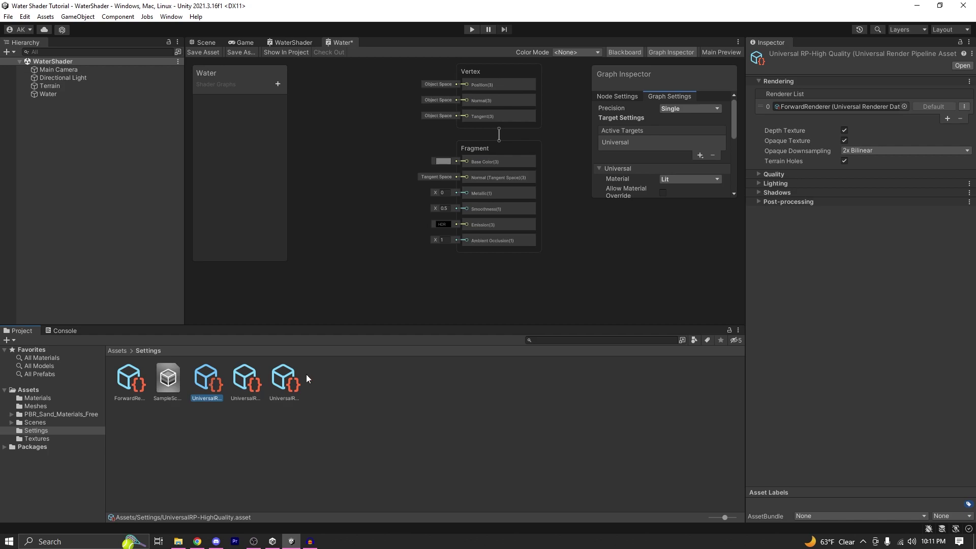
pyautogui.click(251, 384)
pyautogui.click(274, 388)
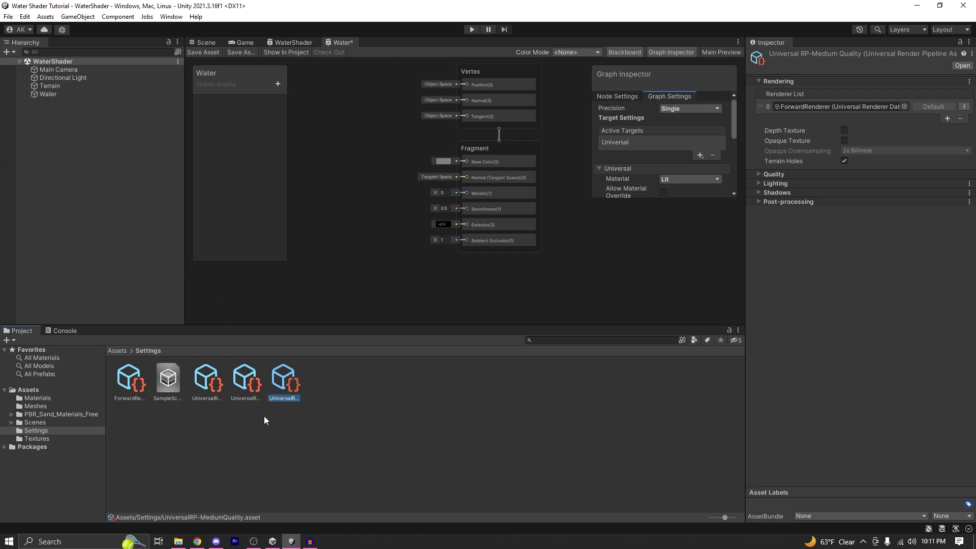
pyautogui.click(30, 17)
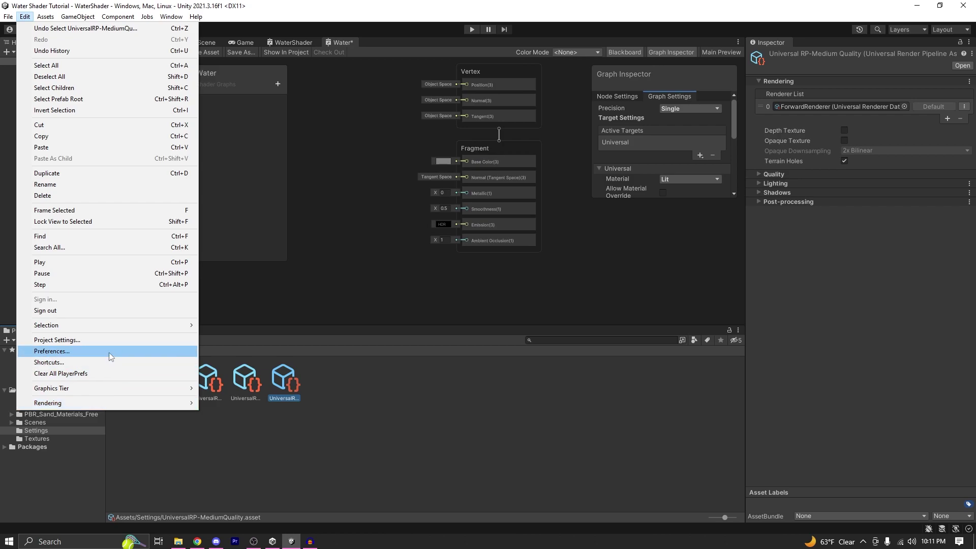
# Check that Graphics settings use the UniversalRP-HighQuality pipeline asset.
pyautogui.click(109, 340)
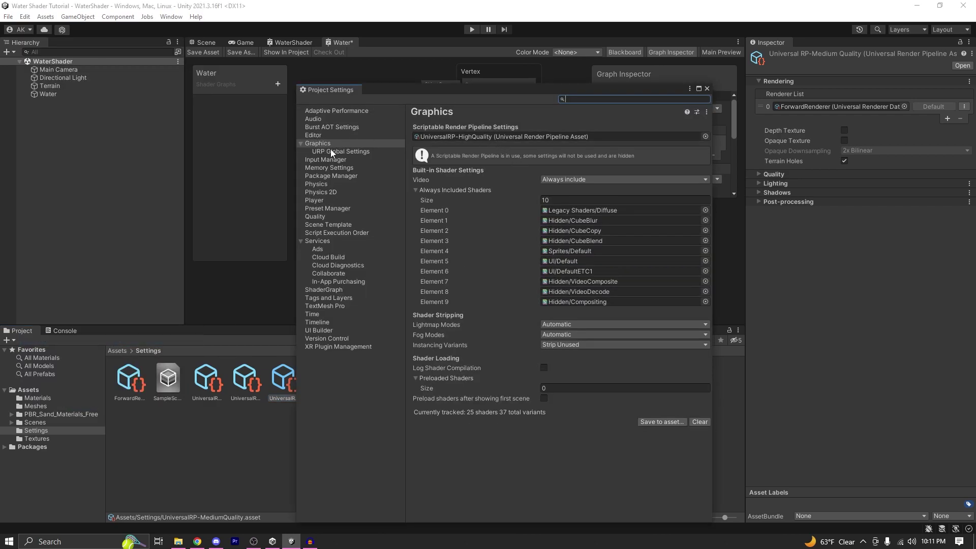
pyautogui.doubleClick(477, 136)
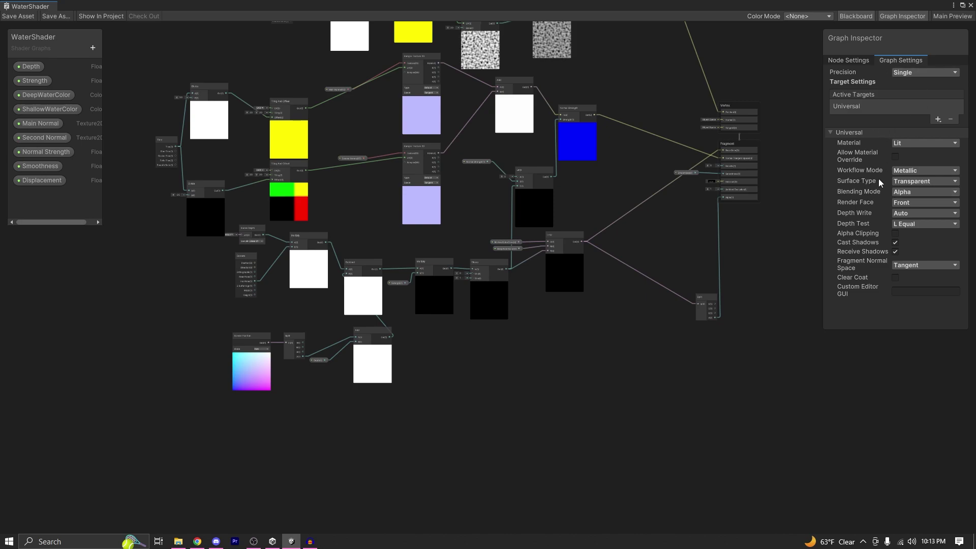
# Keep the surface type Transparent and review the DeepWaterColor and ShallowWaterColor properties.
pyautogui.click(935, 182)
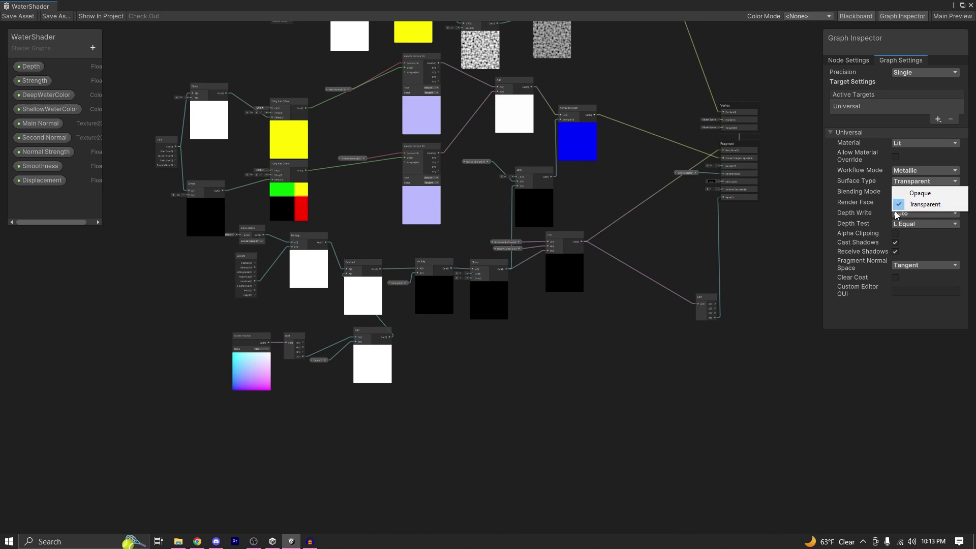
pyautogui.click(833, 188)
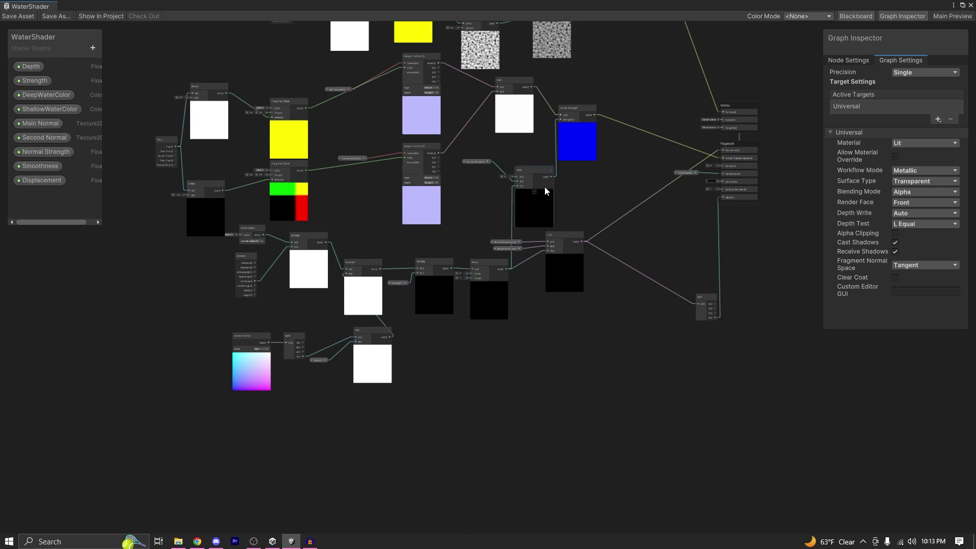
pyautogui.click(56, 96)
pyautogui.click(65, 108)
pyautogui.click(63, 97)
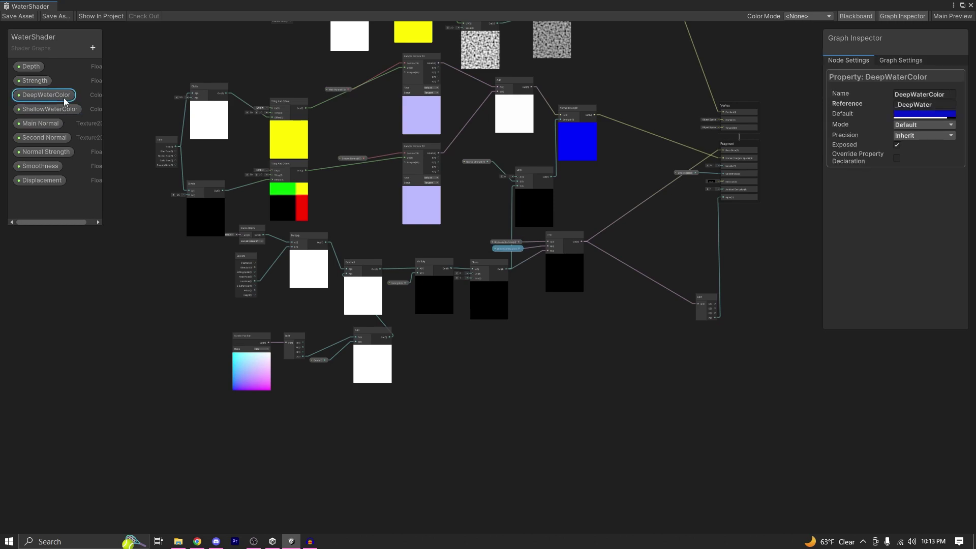
pyautogui.click(63, 108)
pyautogui.click(57, 96)
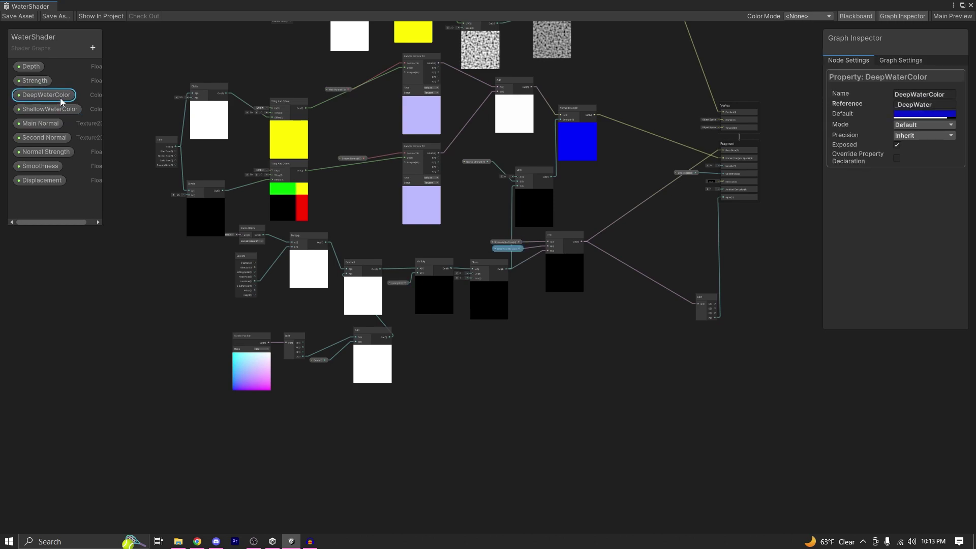
pyautogui.click(60, 110)
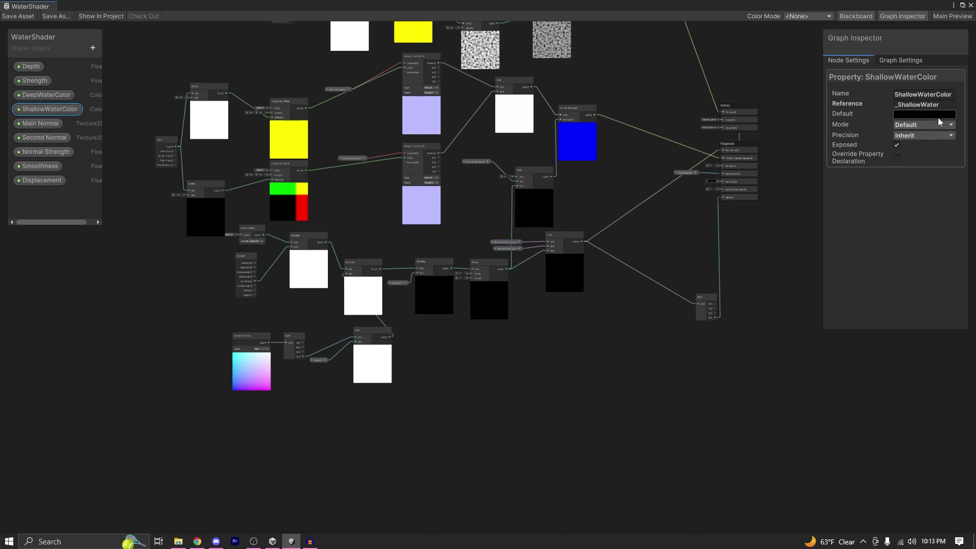
pyautogui.click(47, 96)
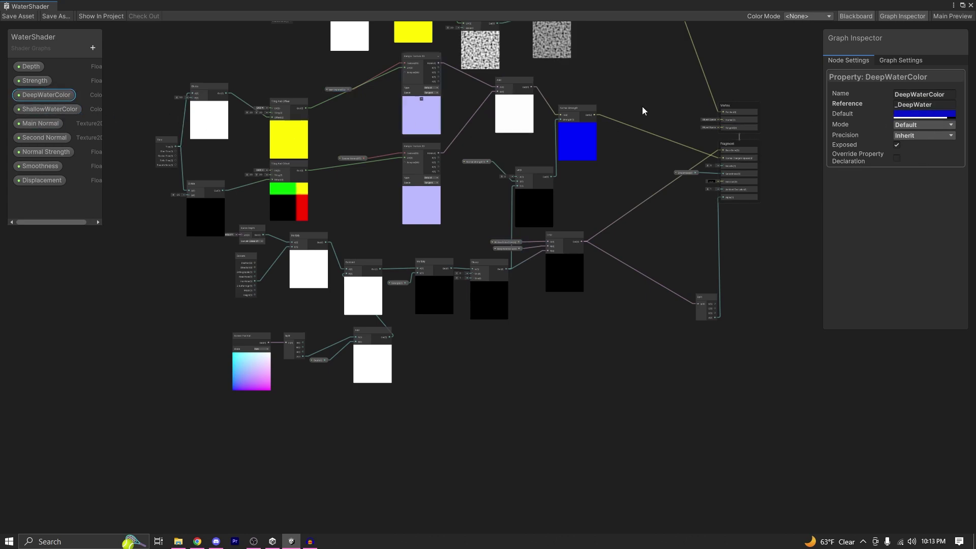
# Set ShallowWaterColor's default colour to 53E3FF with alpha 197.
pyautogui.click(912, 114)
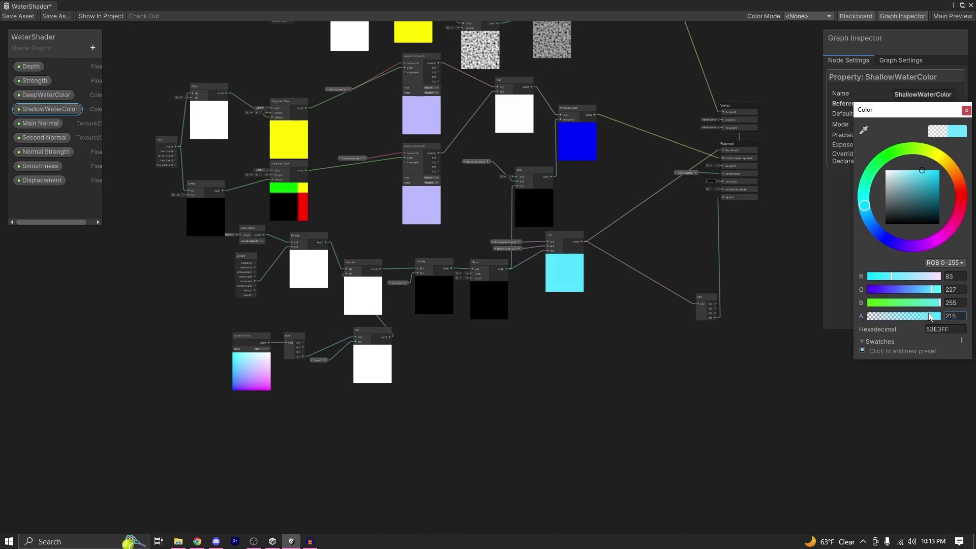
pyautogui.click(966, 111)
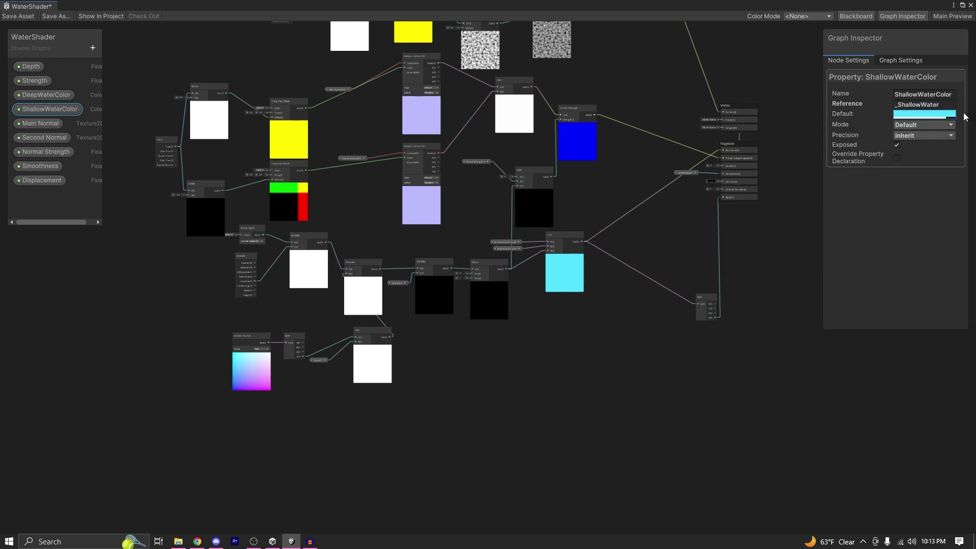
pyautogui.click(910, 115)
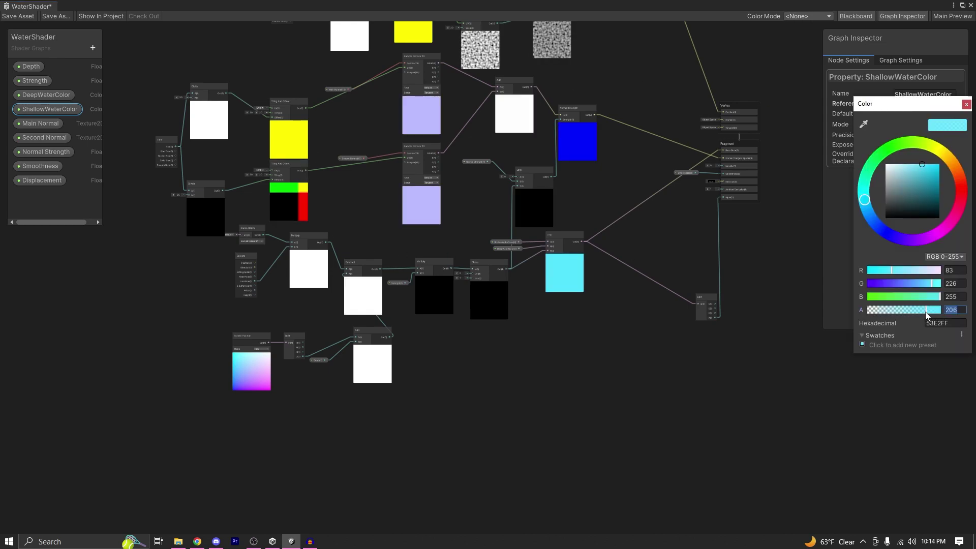
pyautogui.moveTo(929, 310); pyautogui.dragTo(924, 310)
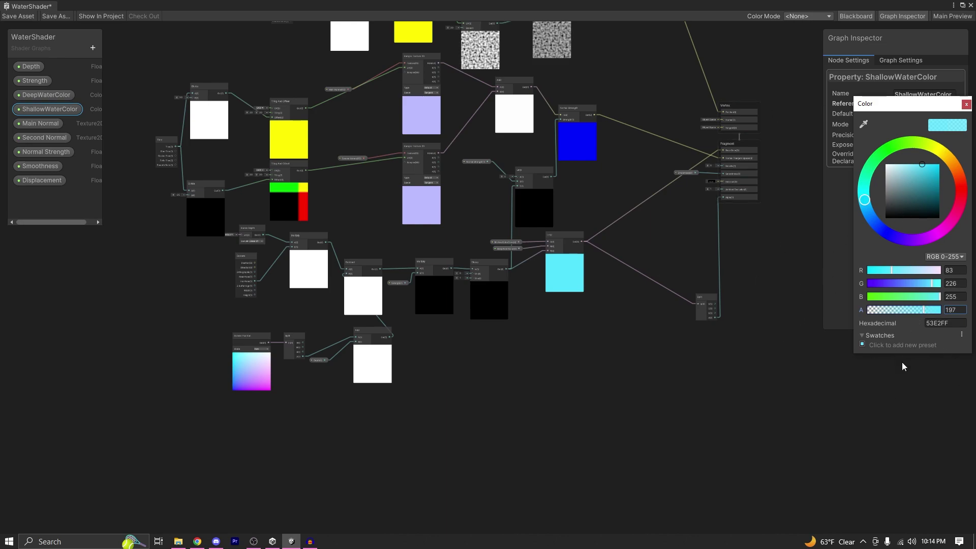
pyautogui.scroll(6, 365, 339)
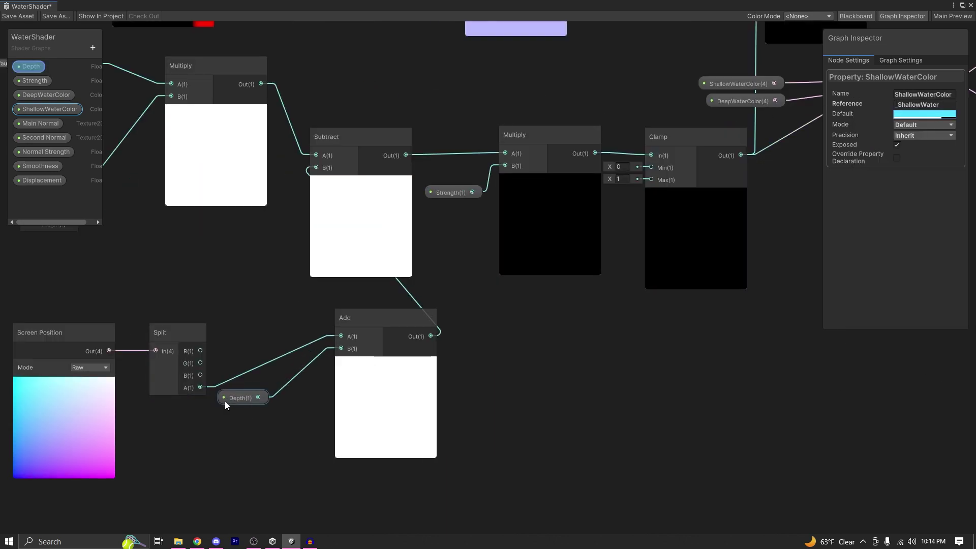
# Select the Depth property to show its settings (reference _Depth, default 0).
pyautogui.click(41, 71)
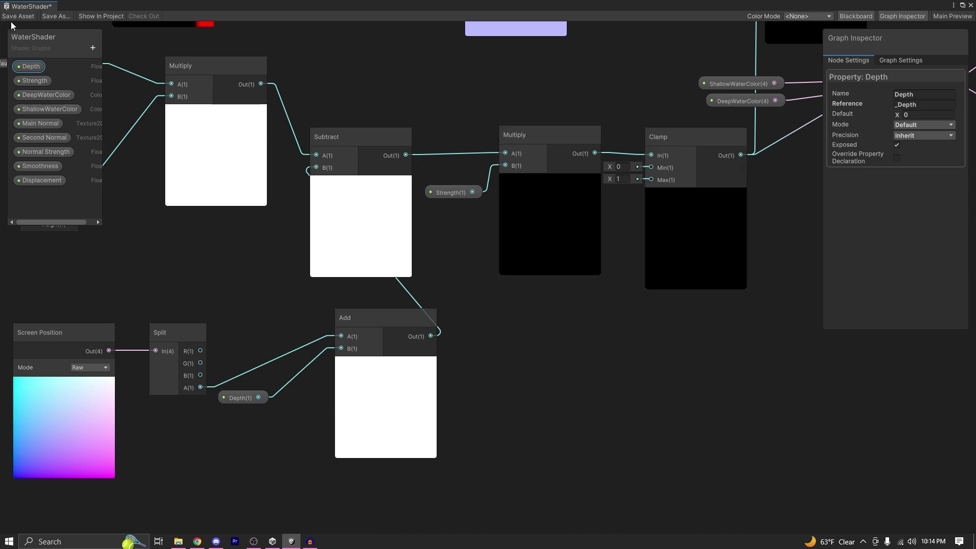
# Restore the shader graph to a floating window and expand the Water object's material surface inputs.
pyautogui.click(962, 5)
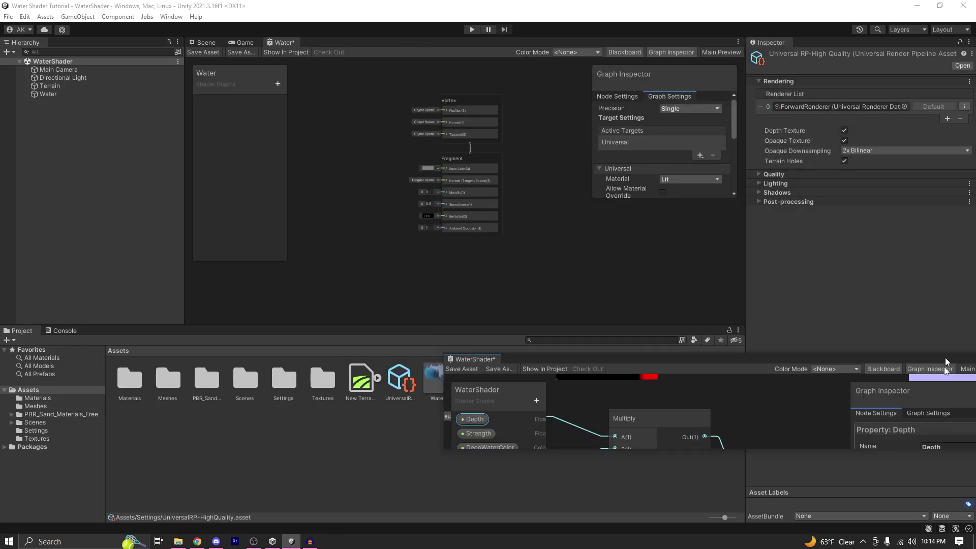
pyautogui.moveTo(944, 357); pyautogui.dragTo(770, 385)
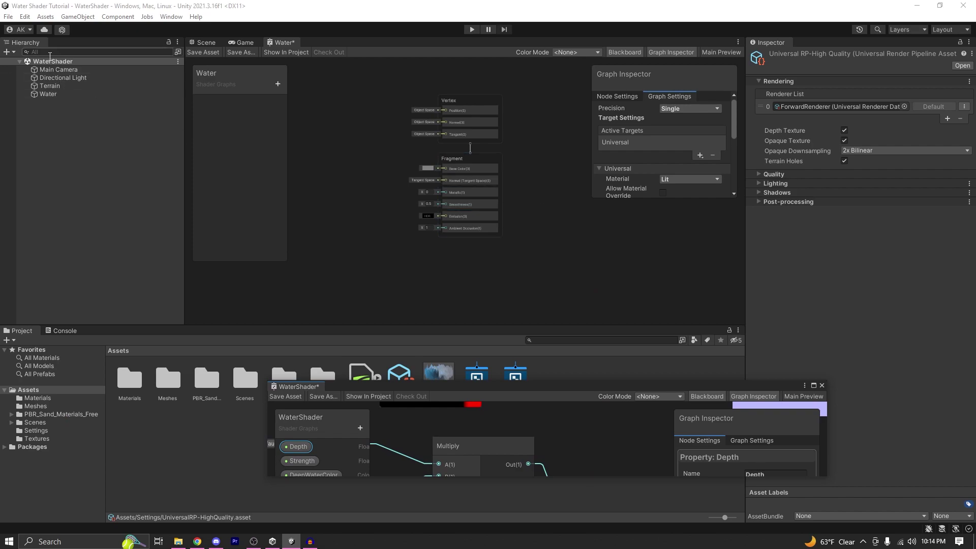
pyautogui.click(47, 94)
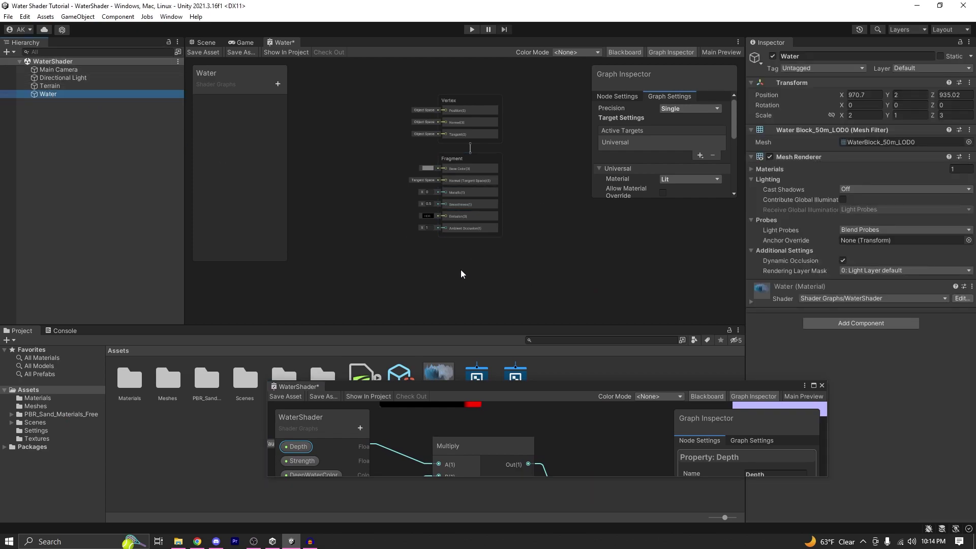
pyautogui.click(750, 299)
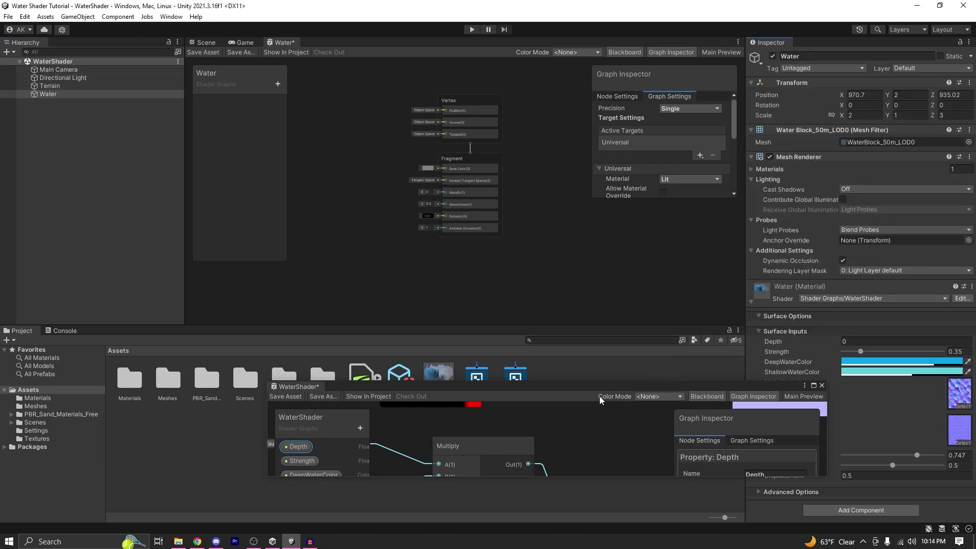
# Tick Exposed on the Depth property and save the WaterShader graph.
pyautogui.click(558, 383)
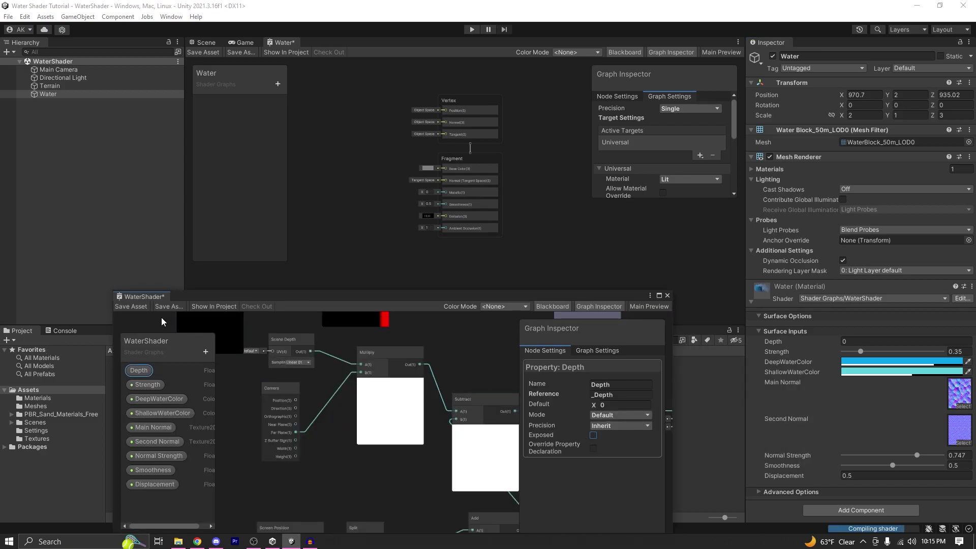
pyautogui.moveTo(135, 297); pyautogui.dragTo(141, 256)
pyautogui.click(138, 267)
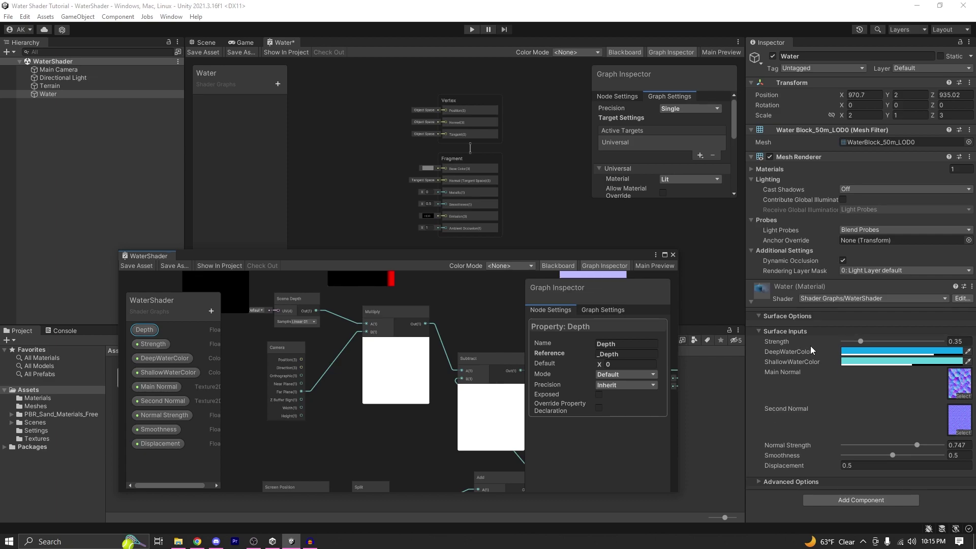
pyautogui.click(598, 395)
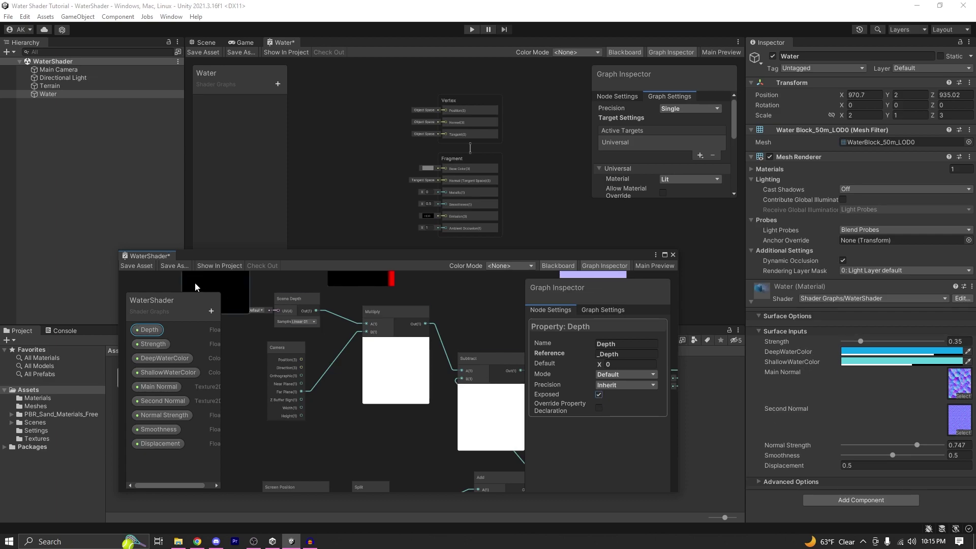
pyautogui.hotkey('ctrl', 's')
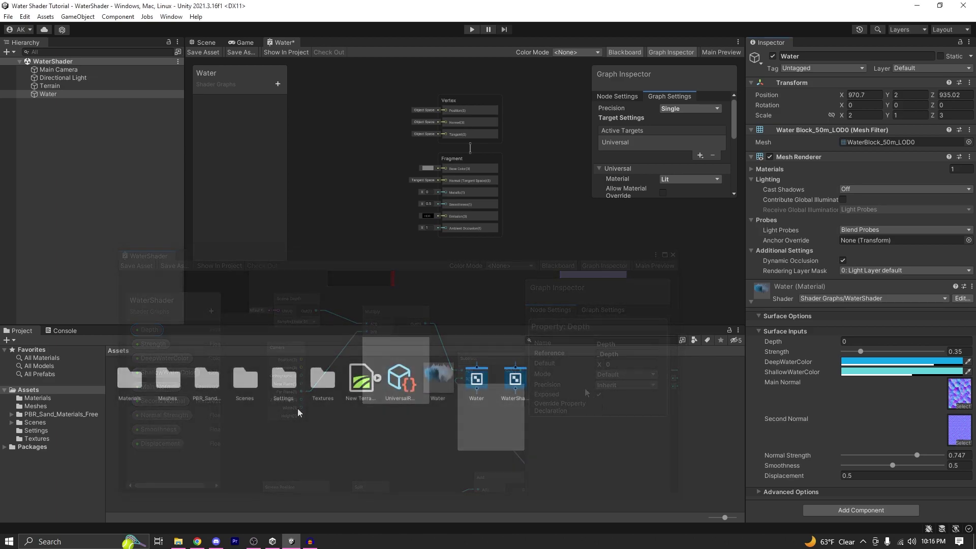
# In the Textures folder, confirm the WaterSurface_atlas texture's Texture Type is Normal map.
pyautogui.doubleClick(321, 389)
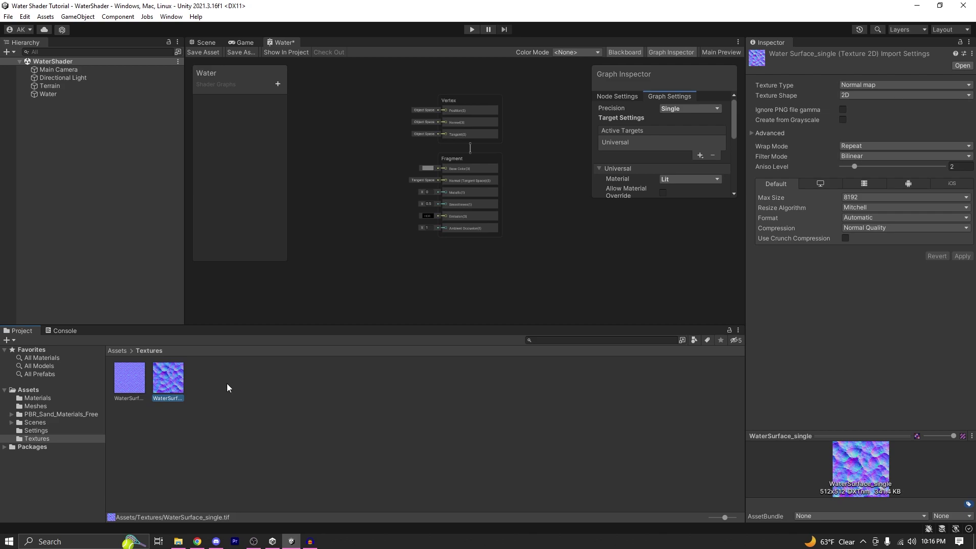
pyautogui.click(123, 377)
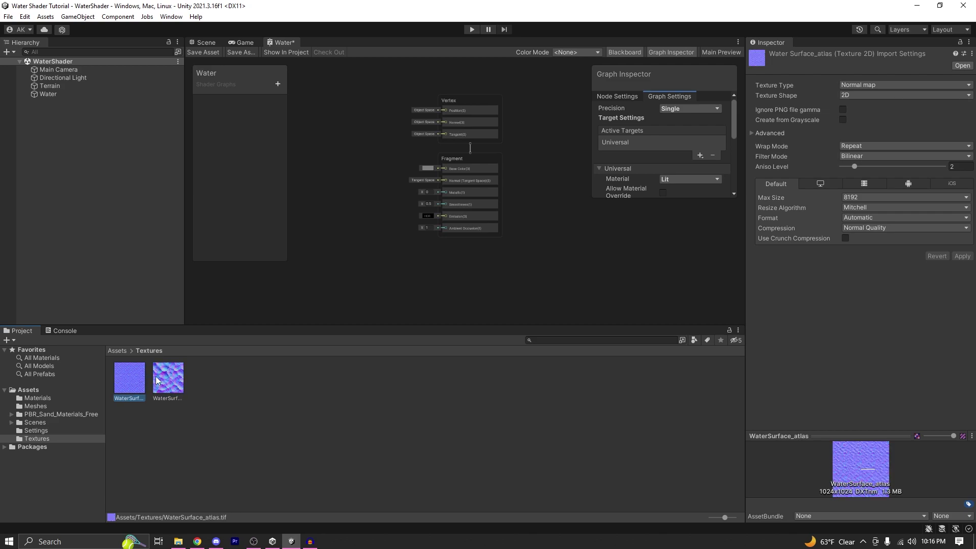
pyautogui.click(896, 85)
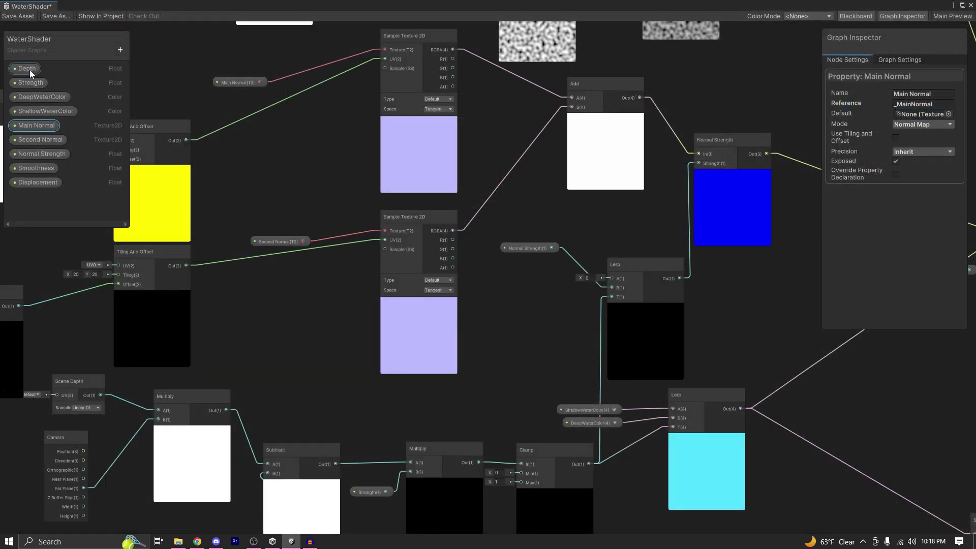
# Check the Blackboard property types, then verify the Main Normal property uses Normal Map mode.
pyautogui.click(120, 50)
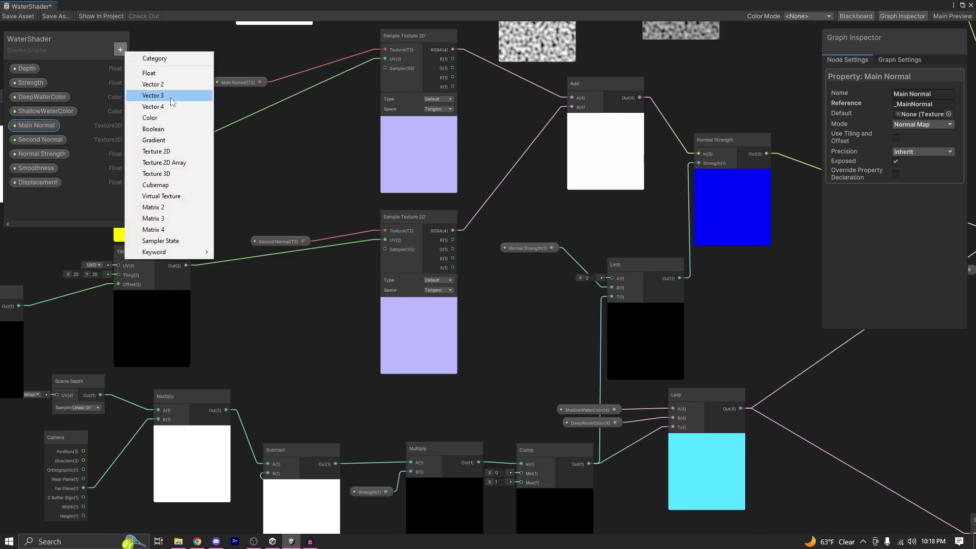
pyautogui.click(72, 183)
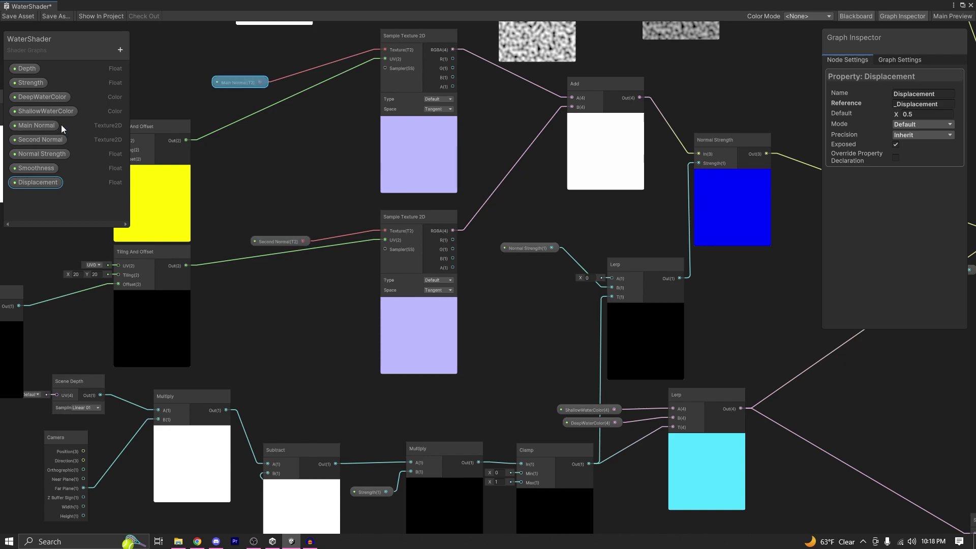
pyautogui.click(48, 126)
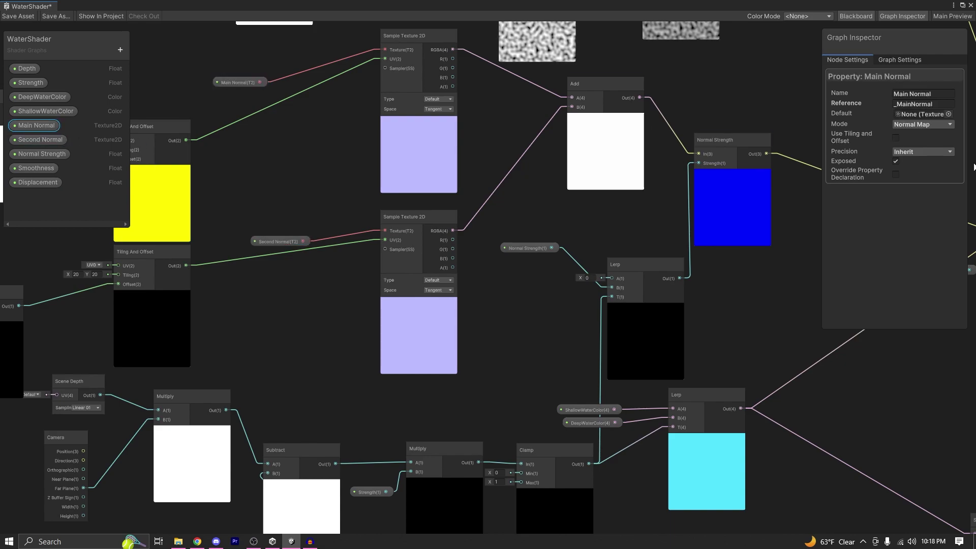
pyautogui.click(906, 124)
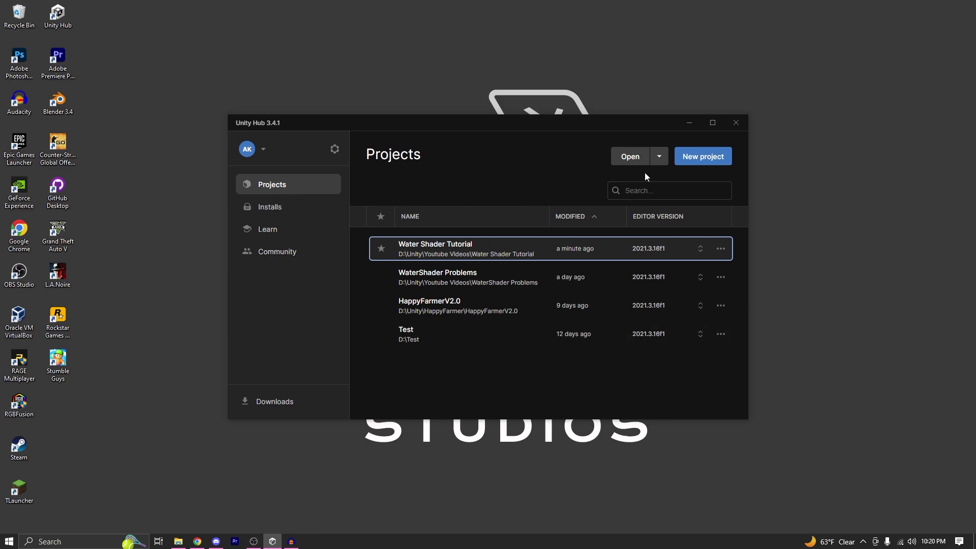
# Create a new project named My project from the 3D (Core) template instead of 3D (URP).
pyautogui.click(709, 160)
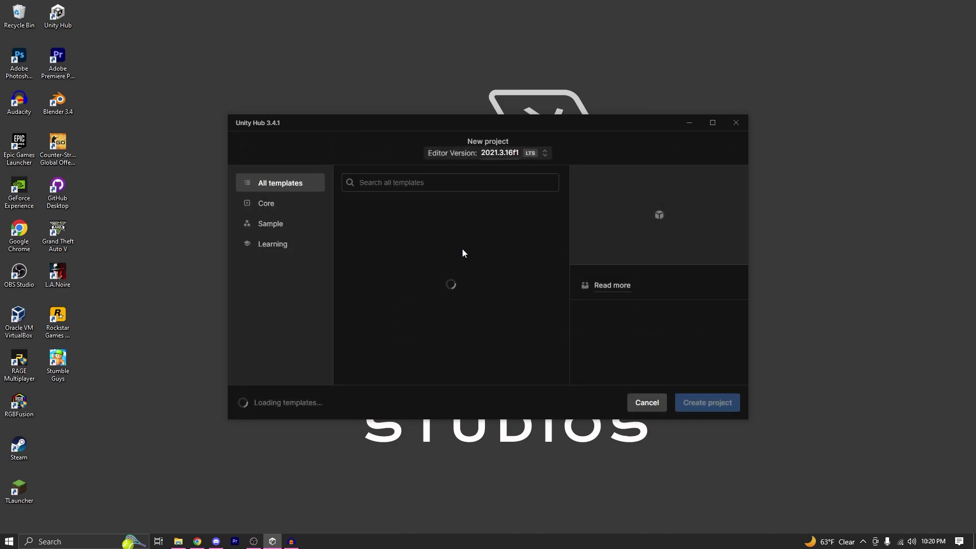
pyautogui.scroll(-3, 420, 305)
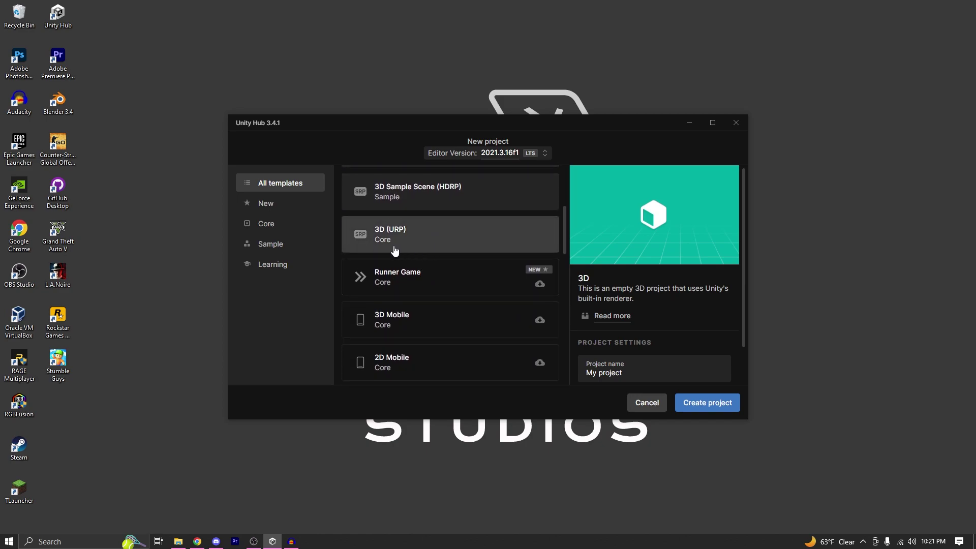
pyautogui.click(394, 251)
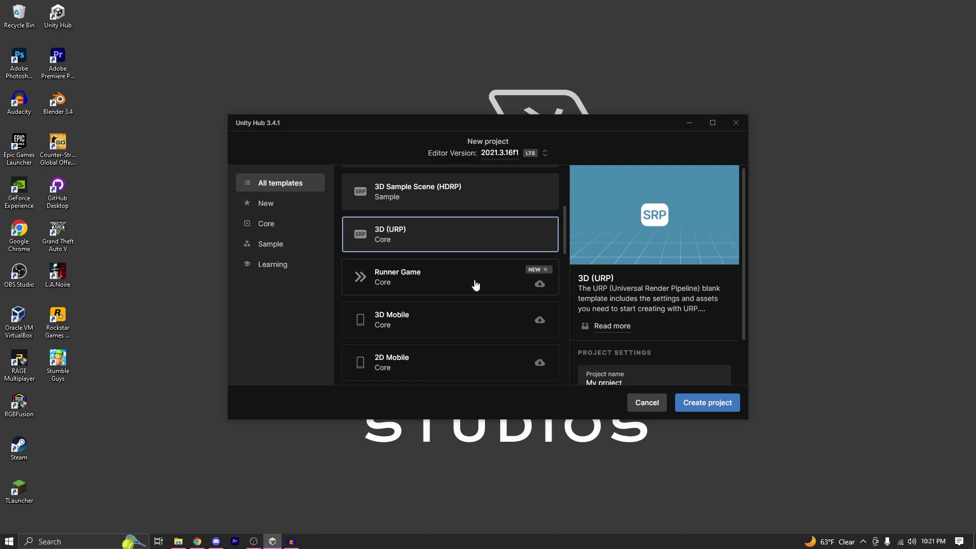
pyautogui.scroll(3, 475, 283)
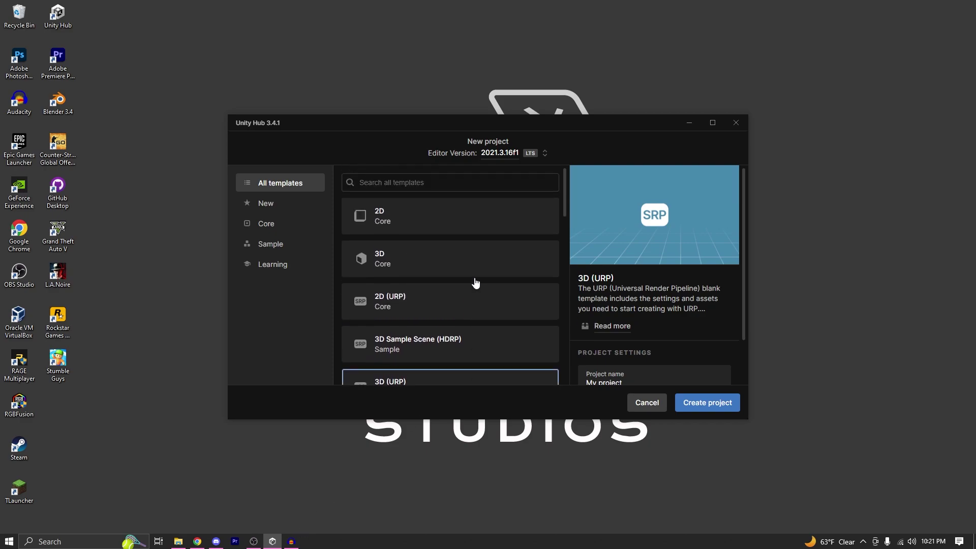
pyautogui.click(473, 254)
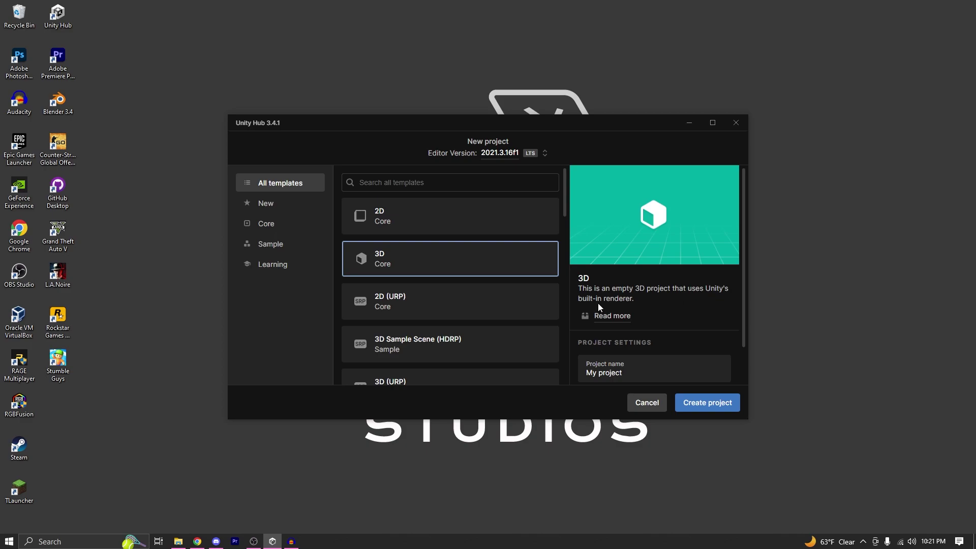
pyautogui.scroll(-1, 663, 307)
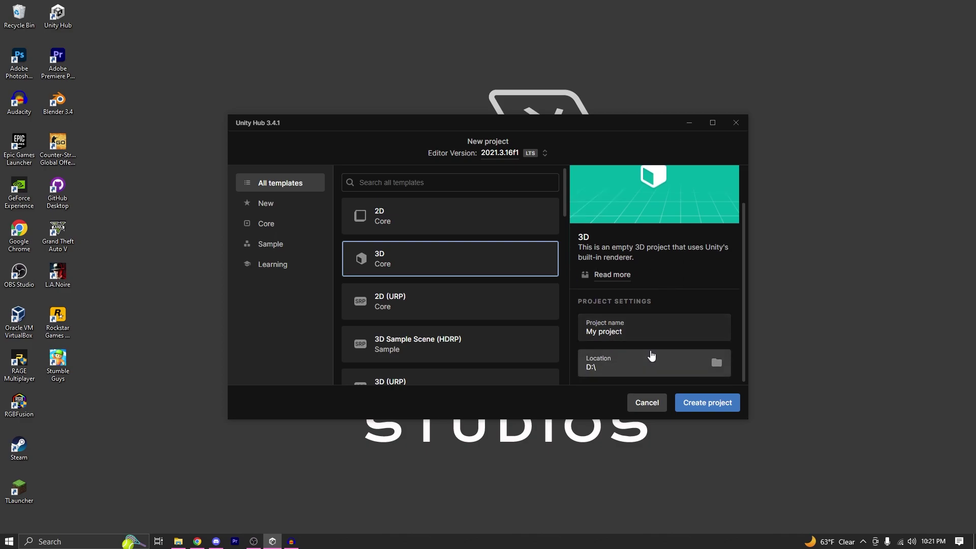
pyautogui.click(685, 404)
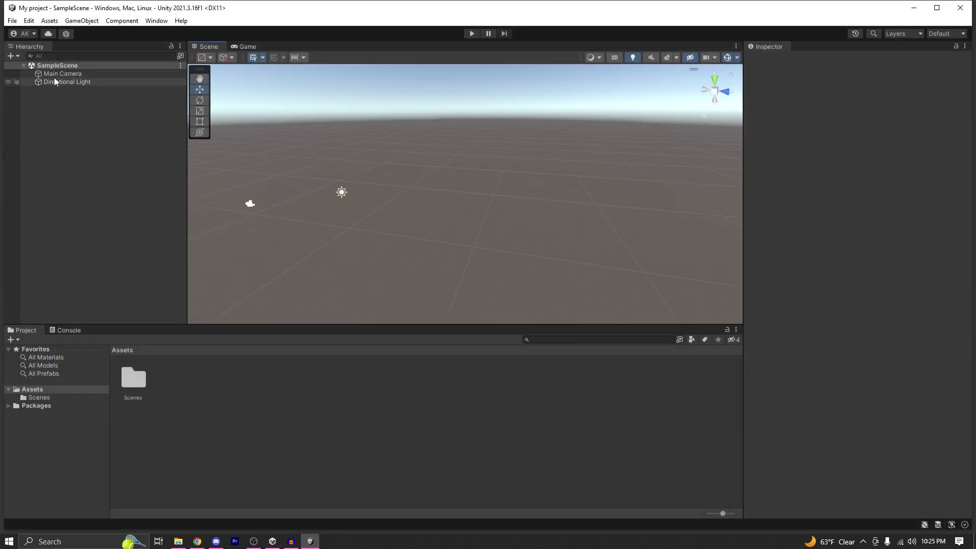
# Confirm the Graphics settings have no Scriptable Render Pipeline asset assigned.
pyautogui.moveTo(721, 181); pyautogui.dragTo(403, 135, button='right')
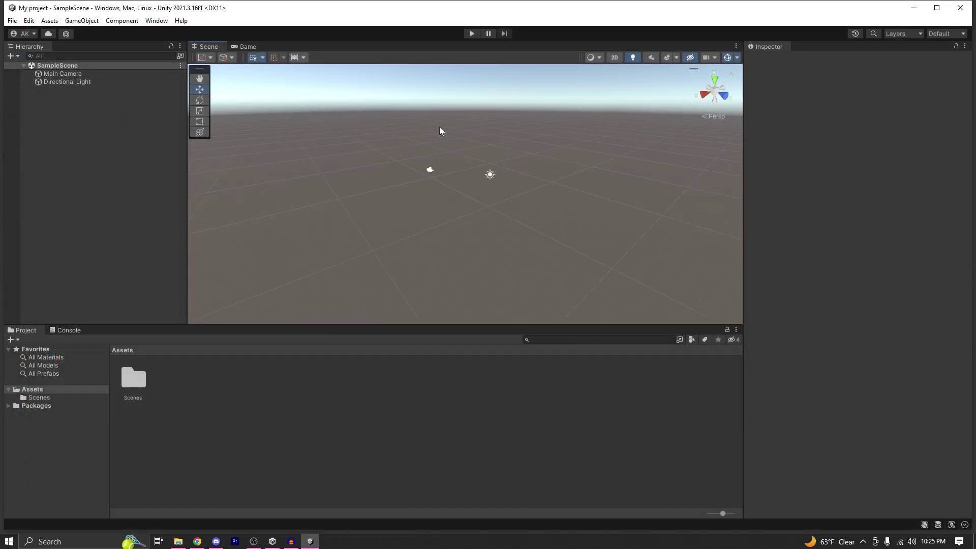
pyautogui.click(29, 21)
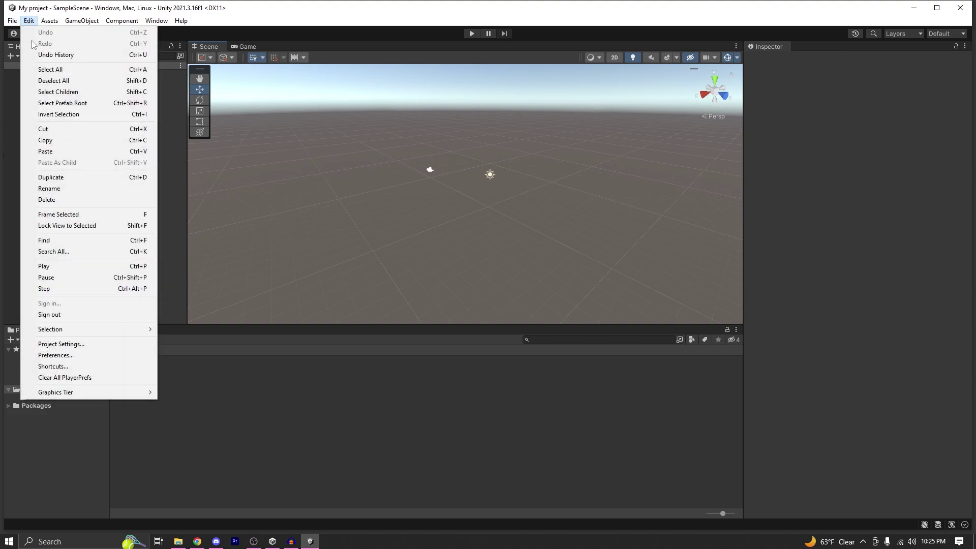
pyautogui.click(93, 342)
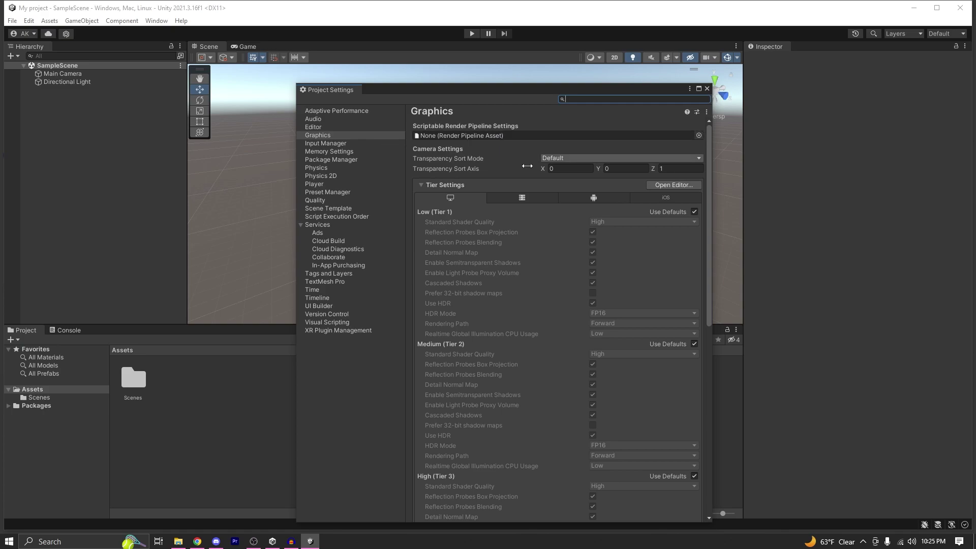
pyautogui.click(707, 89)
pyautogui.click(156, 20)
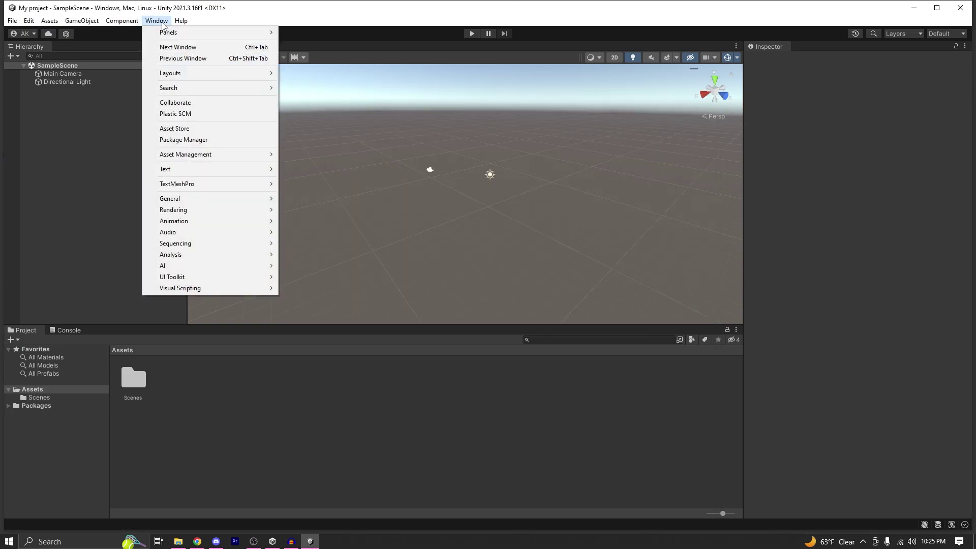
# Install the Universal RP 12.1.8 package from the Unity Registry in Package Manager.
pyautogui.click(214, 139)
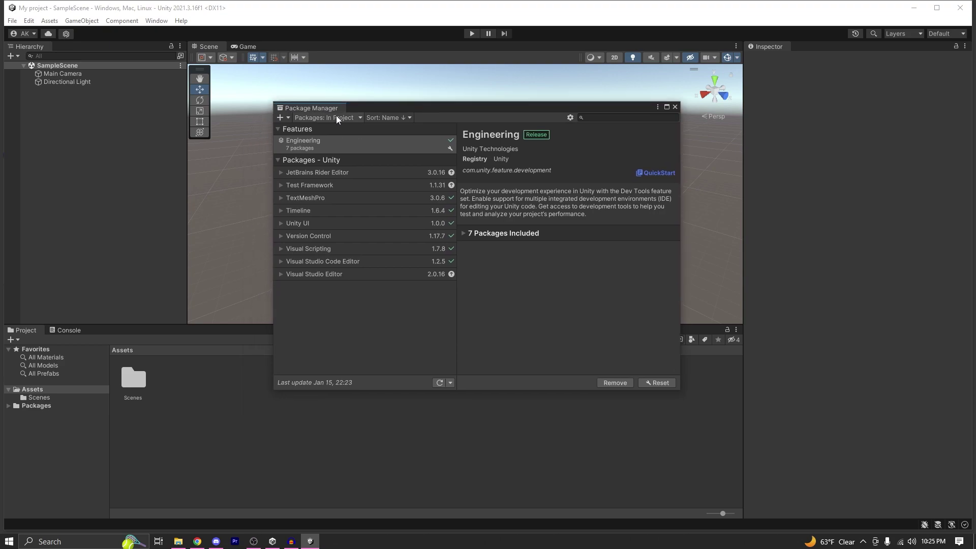
pyautogui.click(334, 118)
pyautogui.click(349, 130)
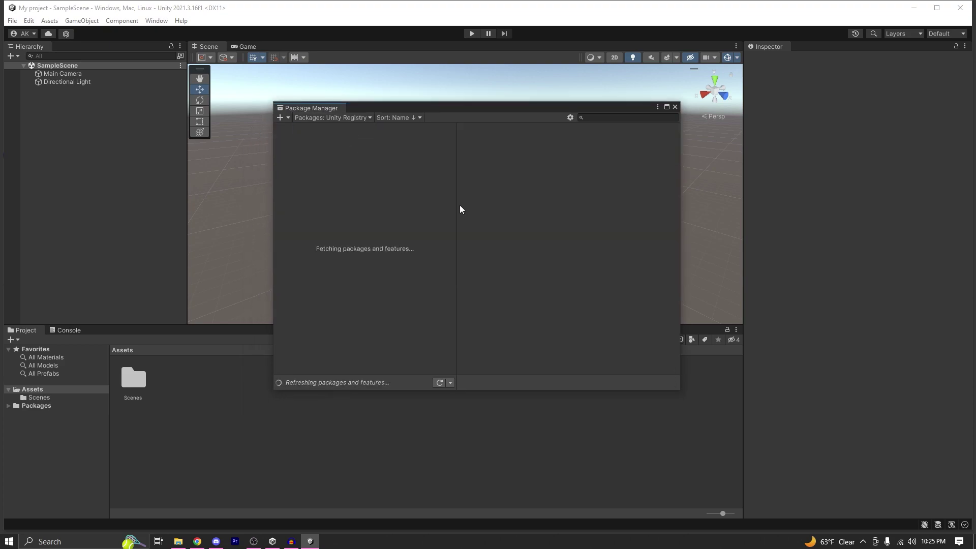
pyautogui.scroll(-8, 408, 261)
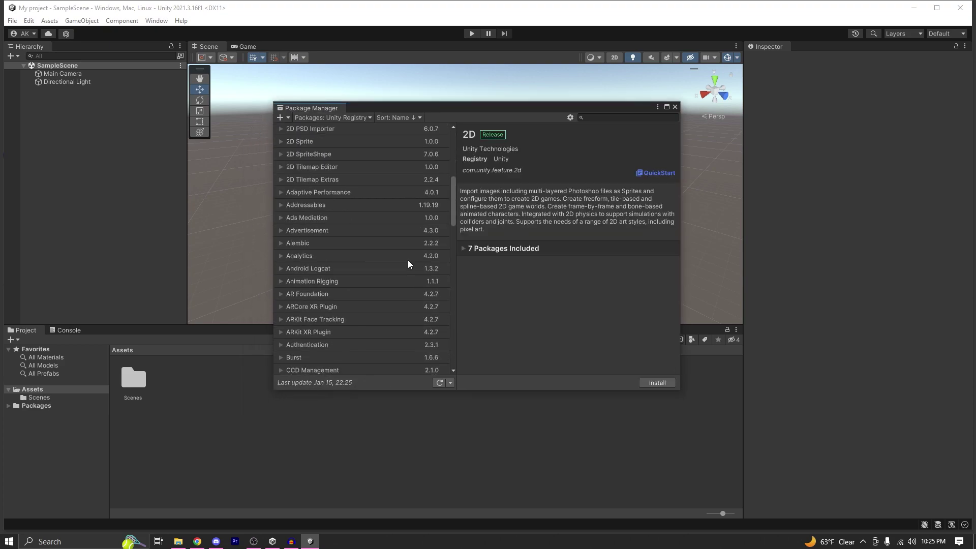
pyautogui.scroll(-10, 407, 260)
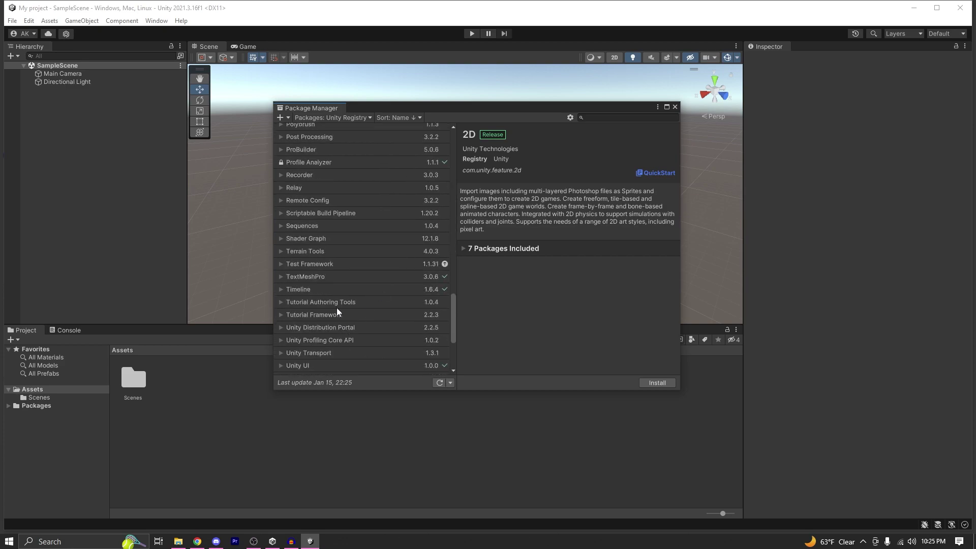
pyautogui.scroll(-1, 340, 328)
pyautogui.click(326, 353)
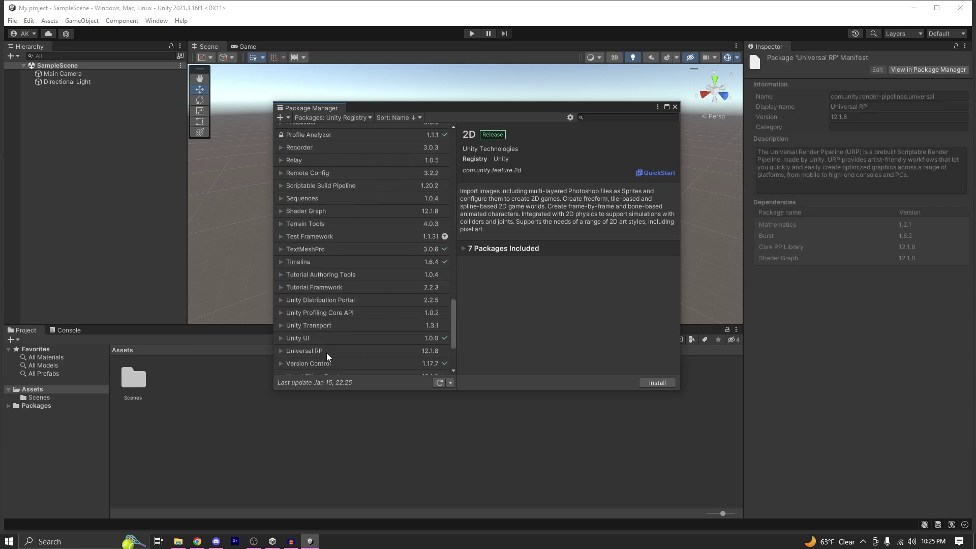
pyautogui.scroll(-2, 355, 330)
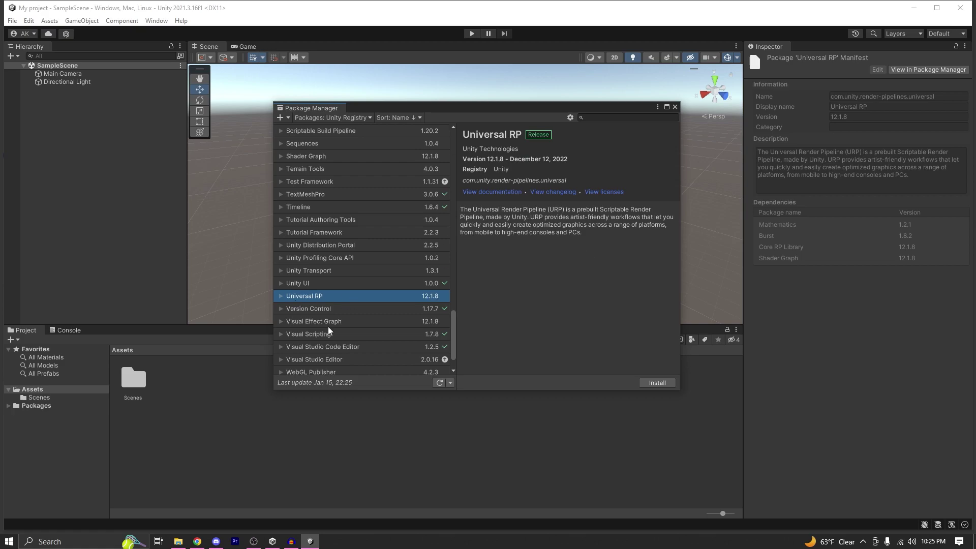
pyautogui.click(657, 383)
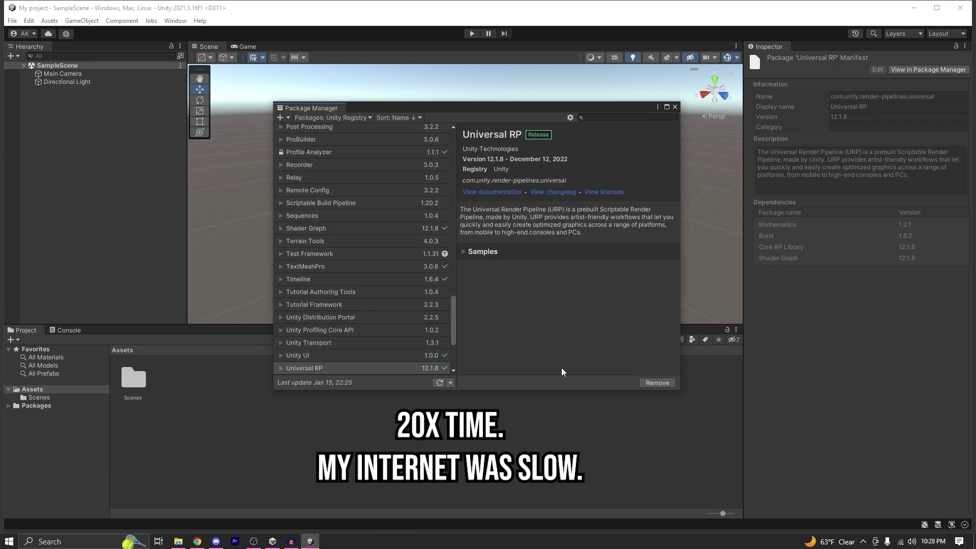
pyautogui.click(674, 107)
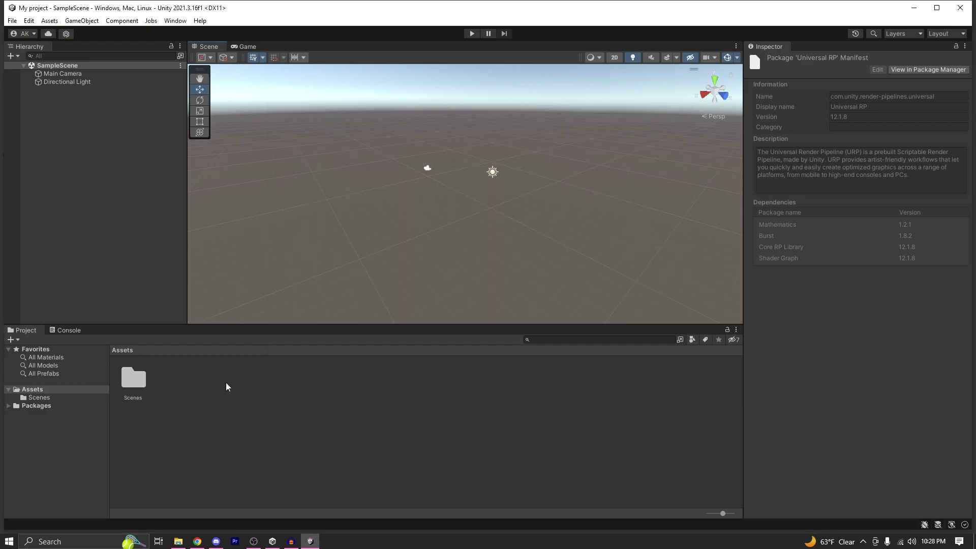
# Create a URP Asset (with Universal Renderer) named URP, then show the Graphics project settings.
pyautogui.rightClick(251, 386)
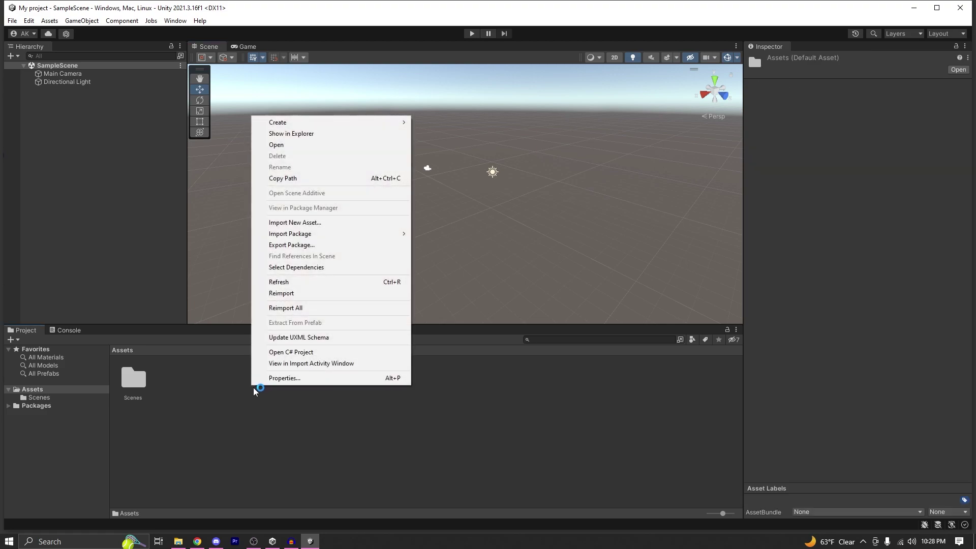
pyautogui.moveTo(358, 125)
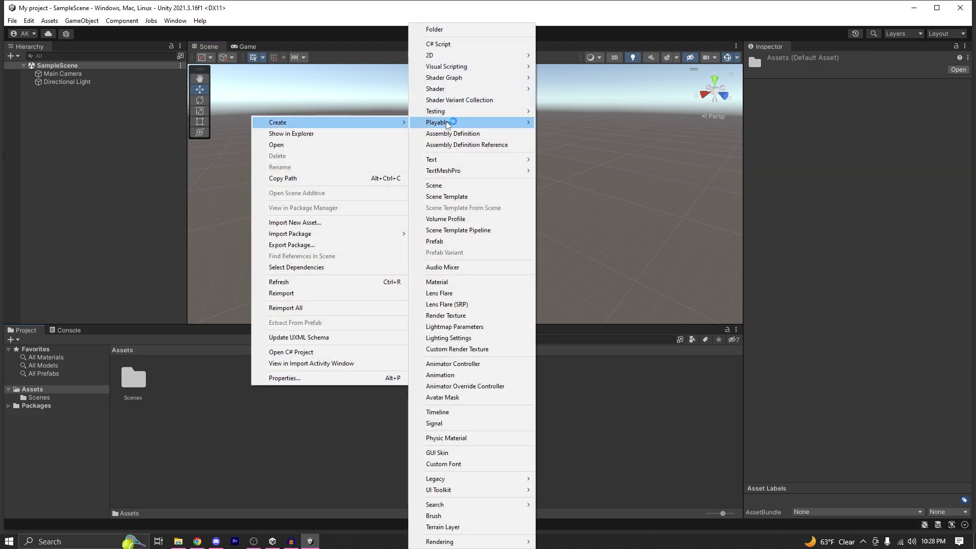
pyautogui.moveTo(482, 59)
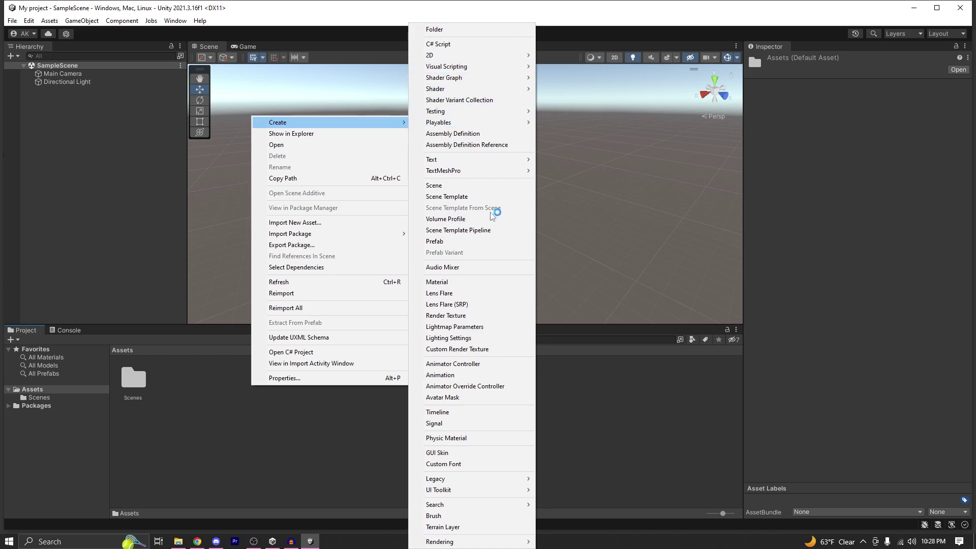
pyautogui.moveTo(481, 543)
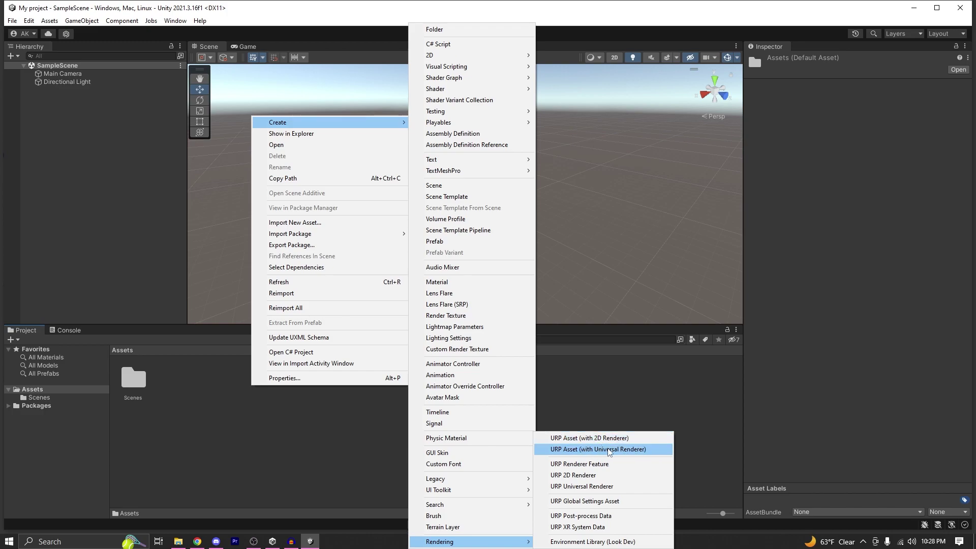
pyautogui.click(582, 450)
pyautogui.write('URP')
pyautogui.press('Return')
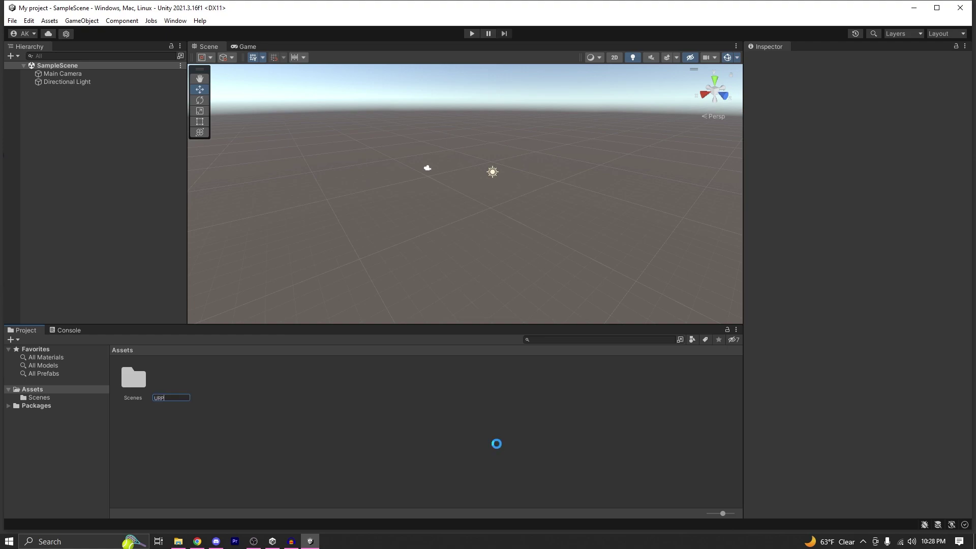
pyautogui.click(179, 387)
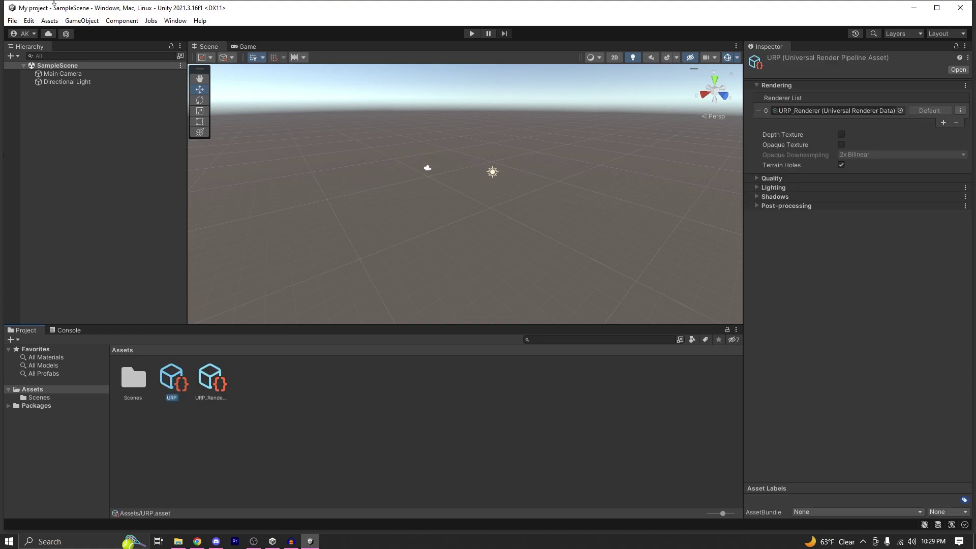
pyautogui.click(29, 20)
pyautogui.click(61, 344)
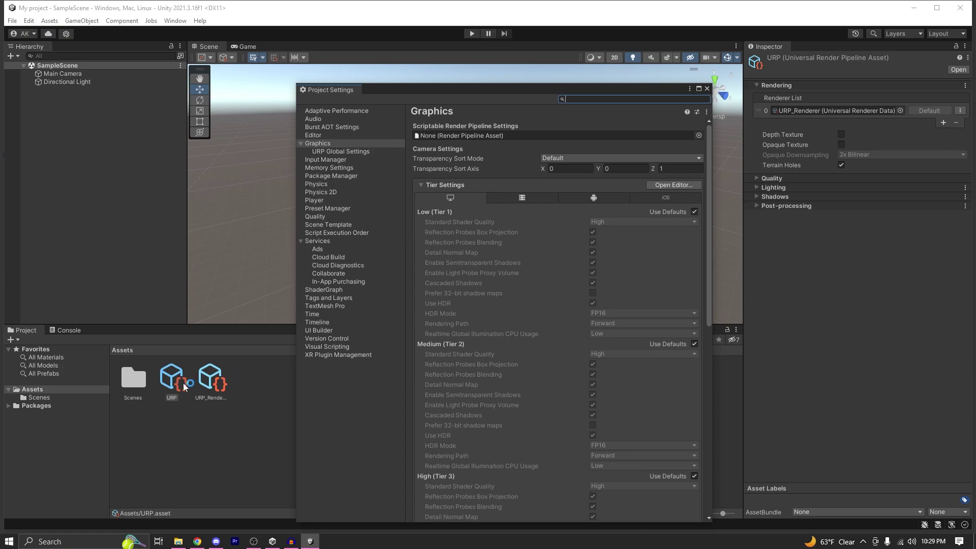
# Assign the URP asset as the Scriptable Render Pipeline and accept the pipeline change warning.
pyautogui.moveTo(173, 382); pyautogui.dragTo(507, 138)
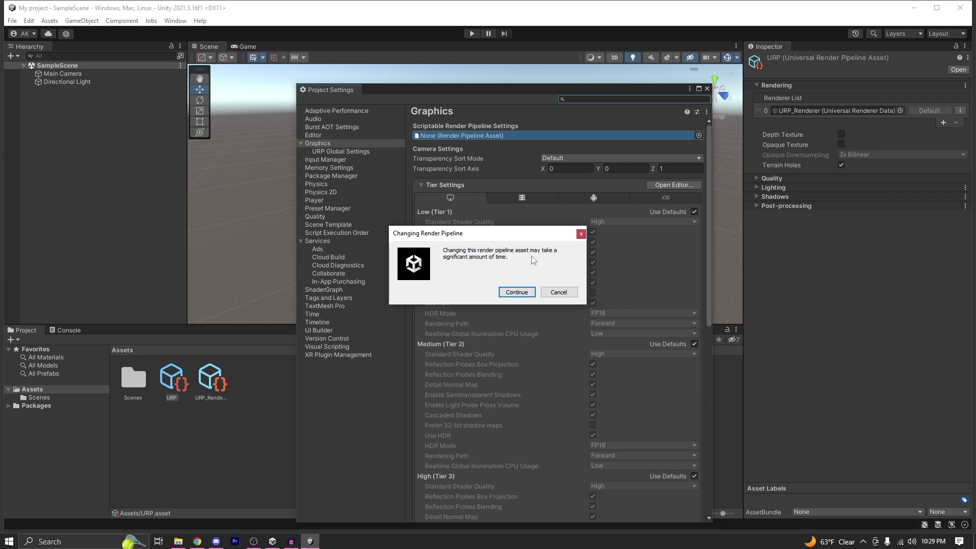
pyautogui.click(516, 293)
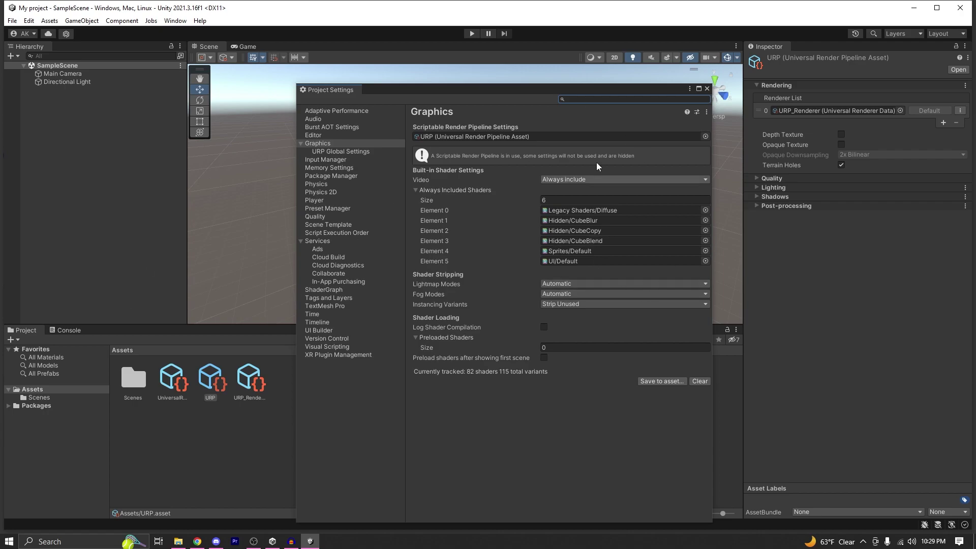
pyautogui.click(210, 377)
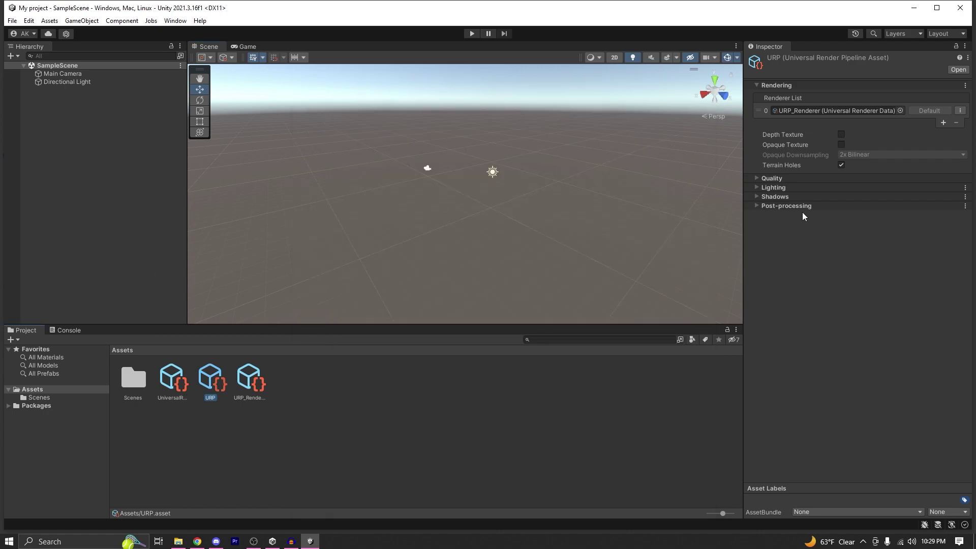
# Enable Depth Texture and Opaque Texture on the URP pipeline asset.
pyautogui.click(841, 135)
pyautogui.click(841, 145)
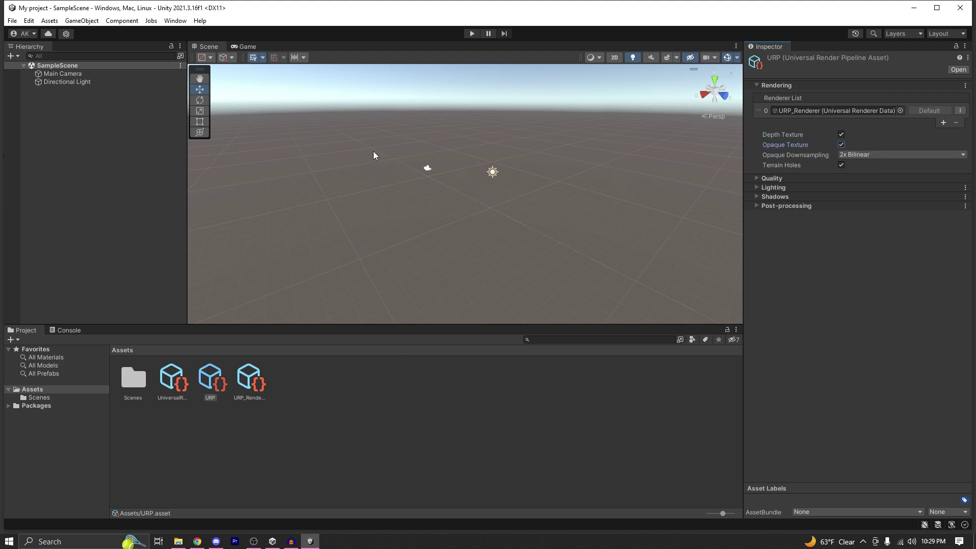
pyautogui.moveTo(335, 151); pyautogui.dragTo(294, 159, button='right')
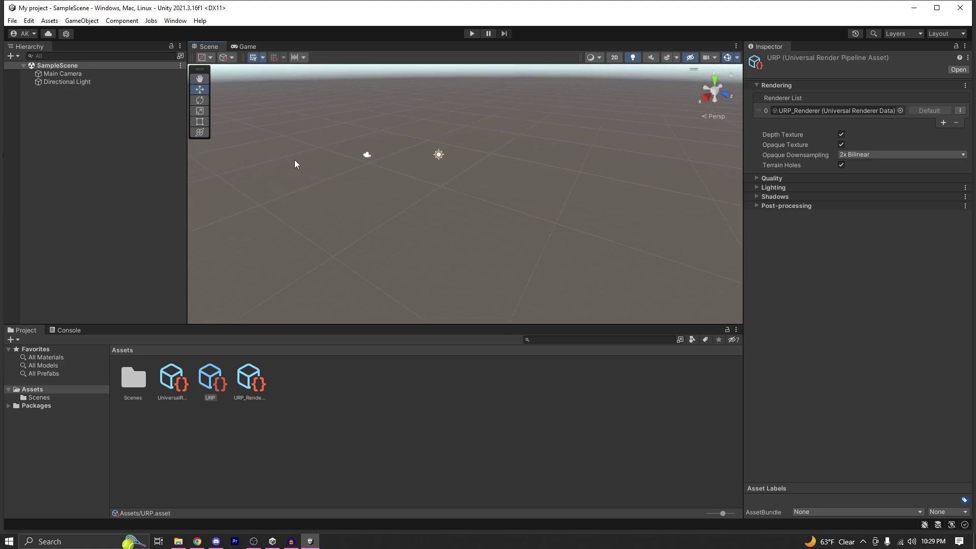